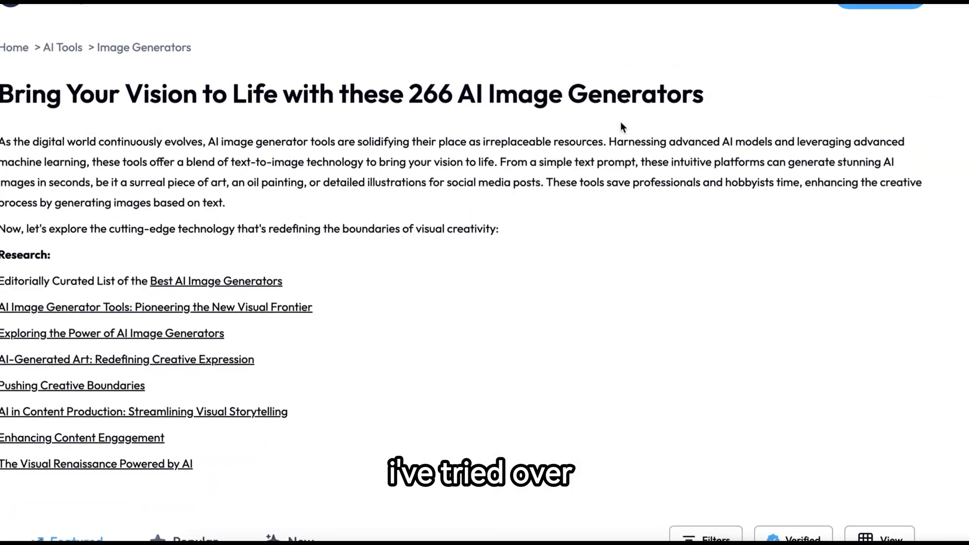
Highlight the '266 AI Image Generators' count and scroll down through the listed tool cards.
drag(417, 96, 735, 101)
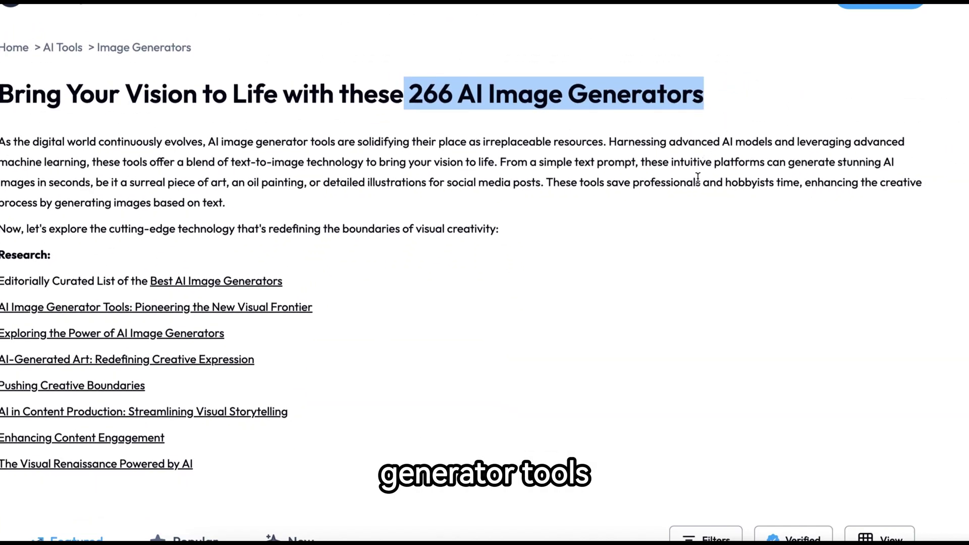
scroll(698, 178, down, 3)
scroll(485, 303, down, 6)
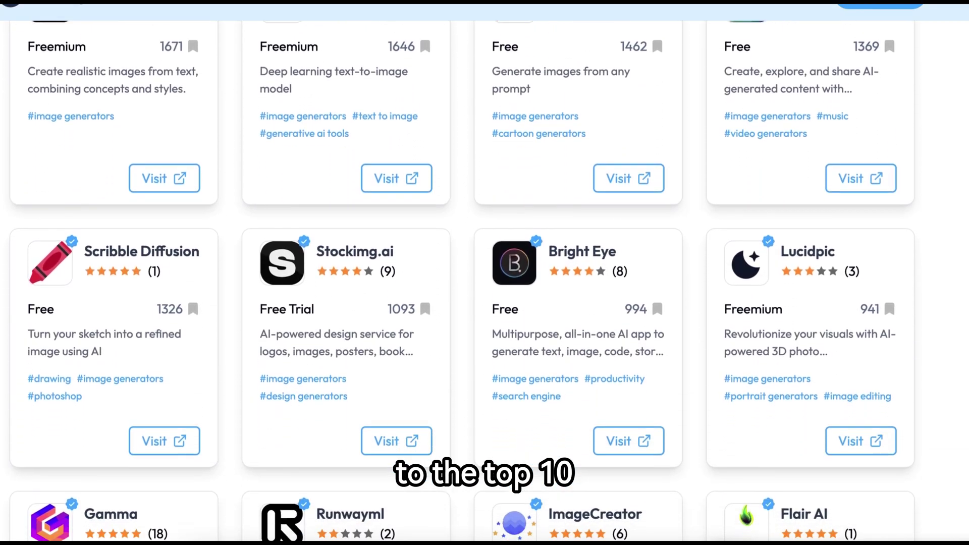
scroll(485, 273, down, 5)
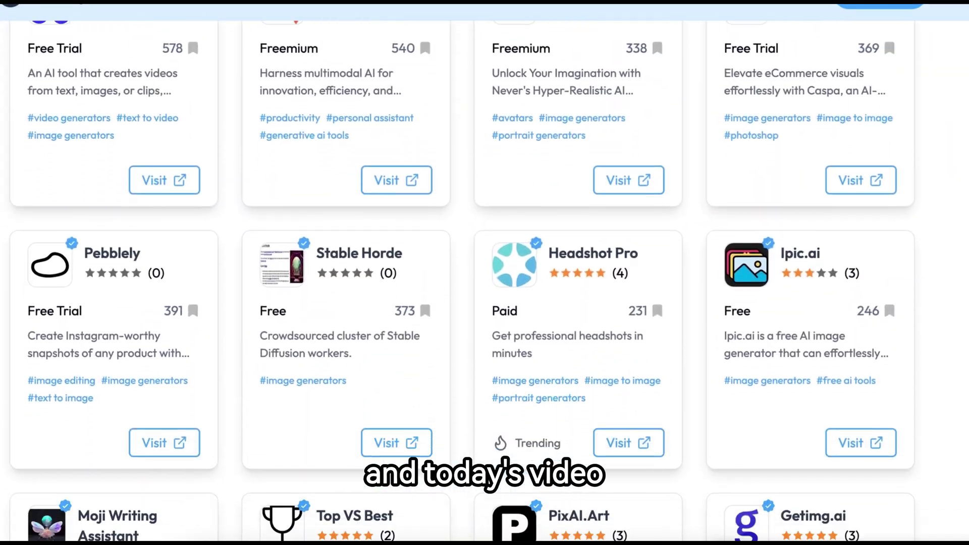
scroll(484, 272, down, 10)
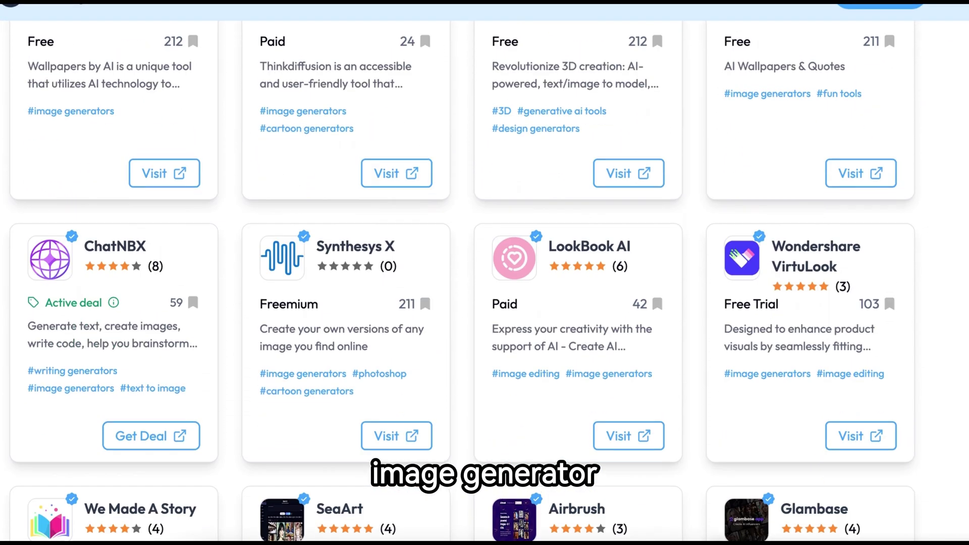
scroll(484, 273, down, 3)
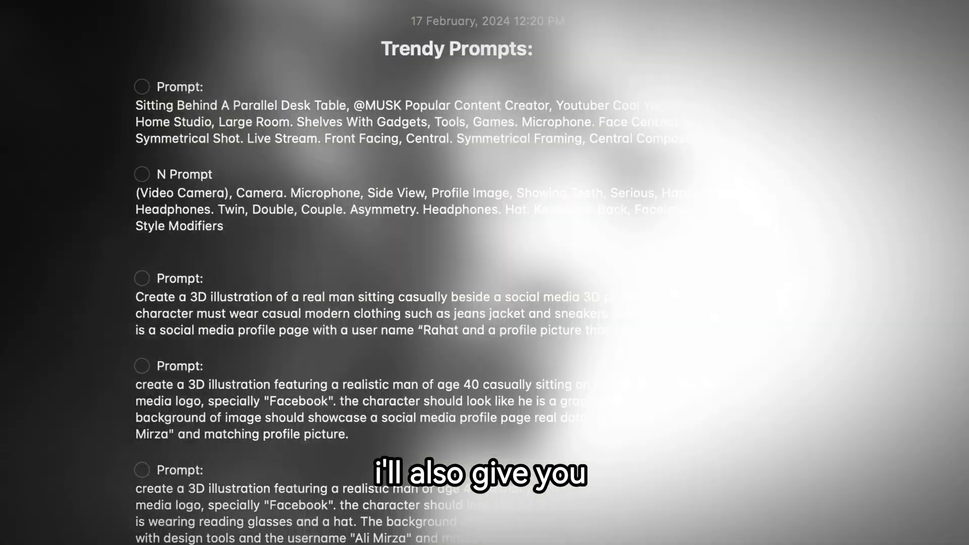
scroll(485, 273, down, 6)
scroll(484, 273, down, 5)
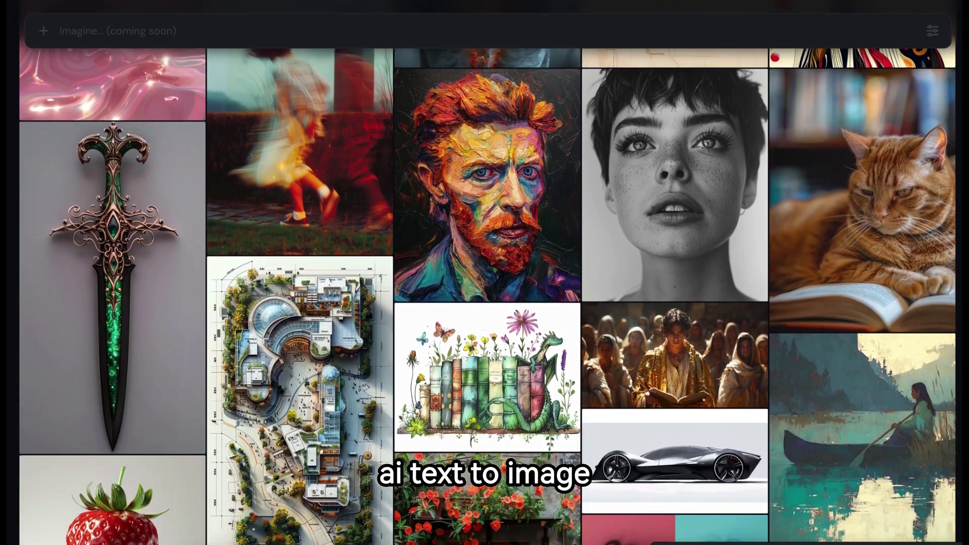
scroll(485, 293, down, 5)
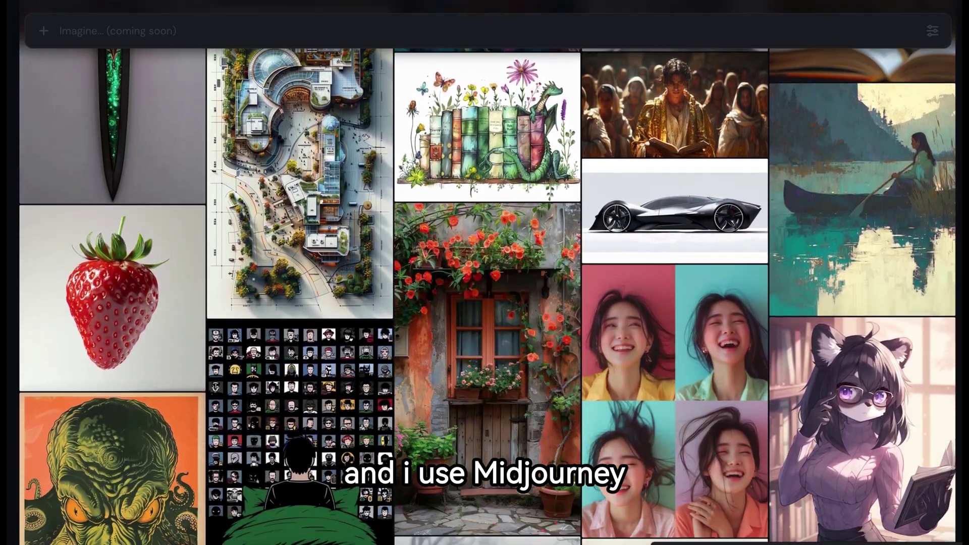
scroll(485, 293, down, 3)
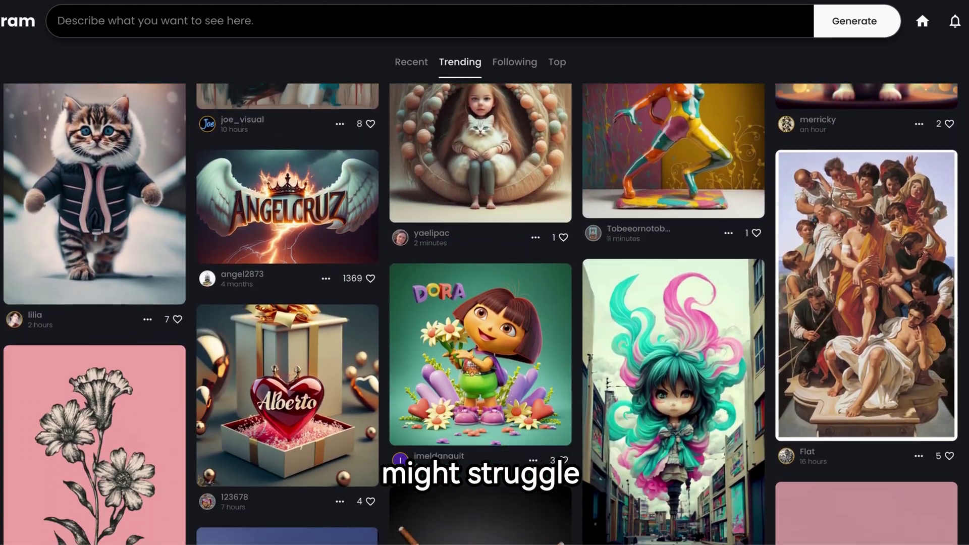
Scroll the Trending and personal galleries to locate the Chibi Mickey Mouse image with the JESSIKA sign.
scroll(484, 313, down, 5)
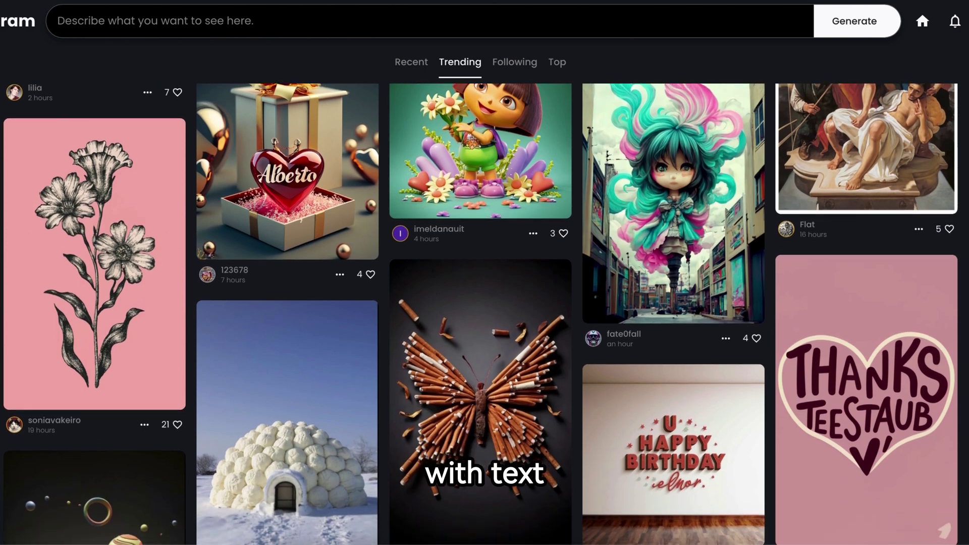
scroll(484, 313, down, 7)
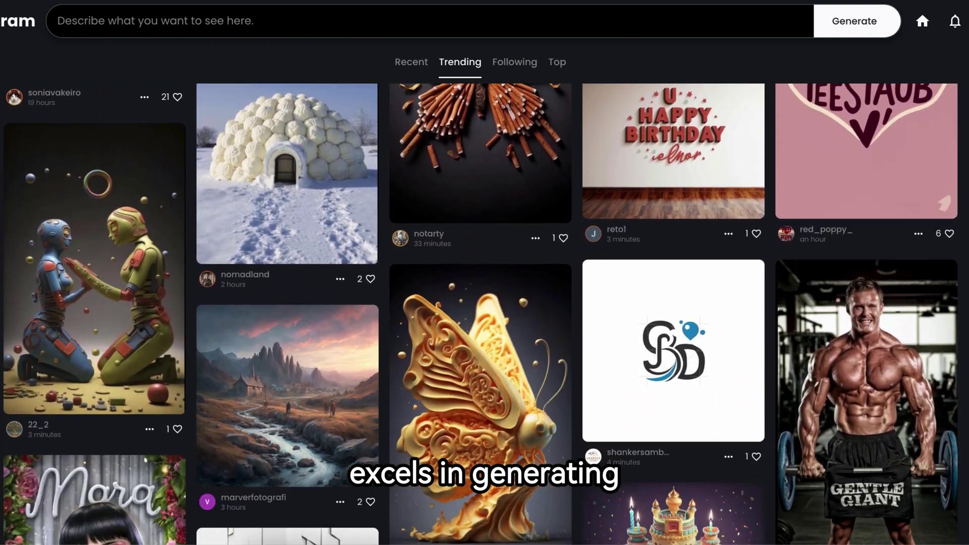
scroll(484, 313, down, 10)
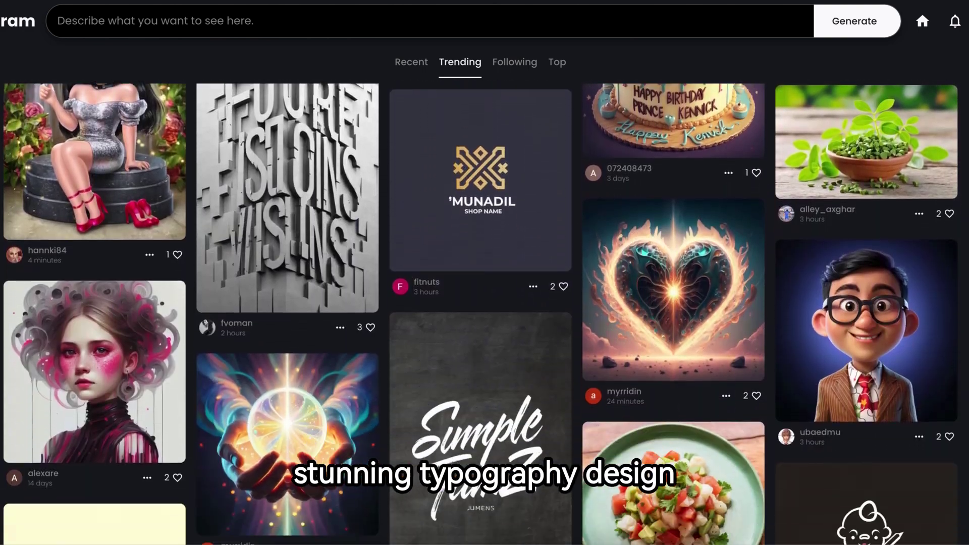
scroll(485, 313, down, 4)
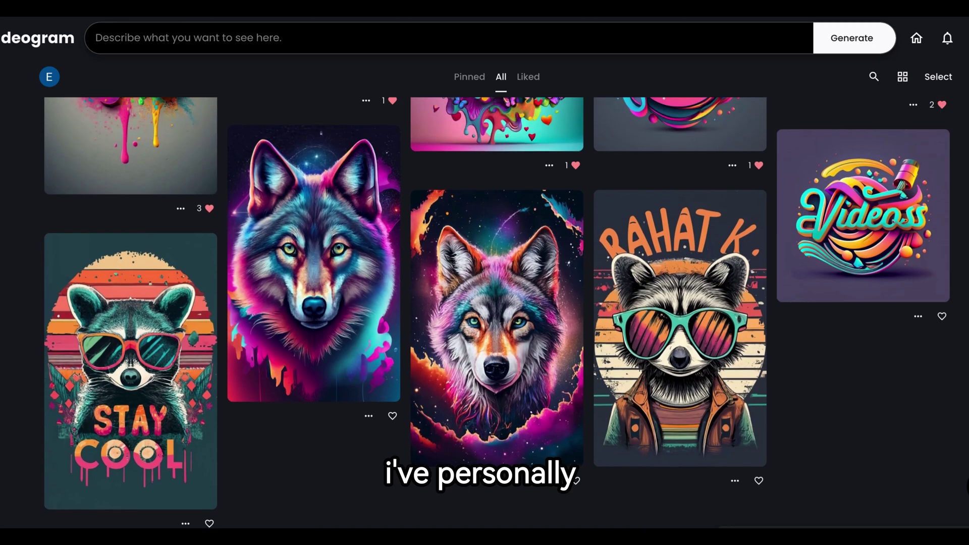
scroll(485, 313, up, 5)
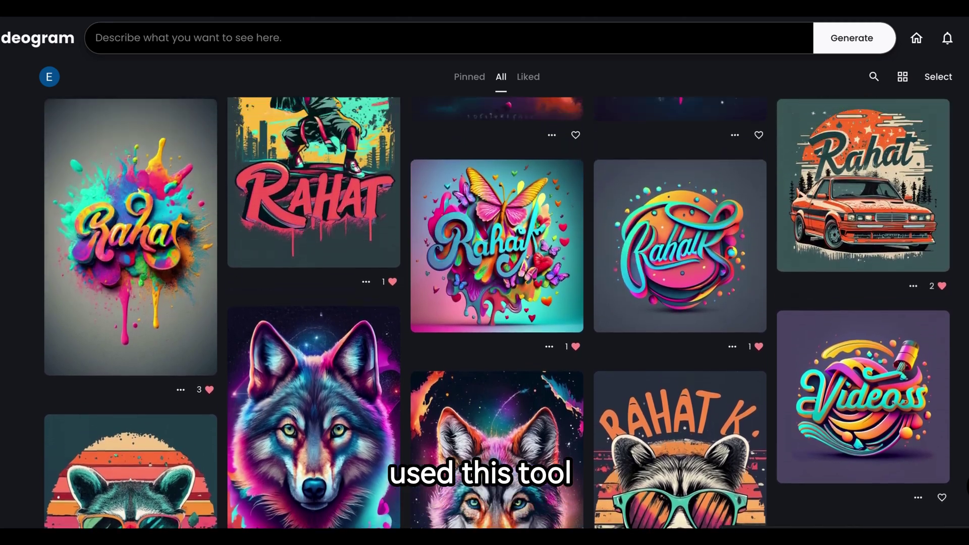
scroll(485, 313, up, 15)
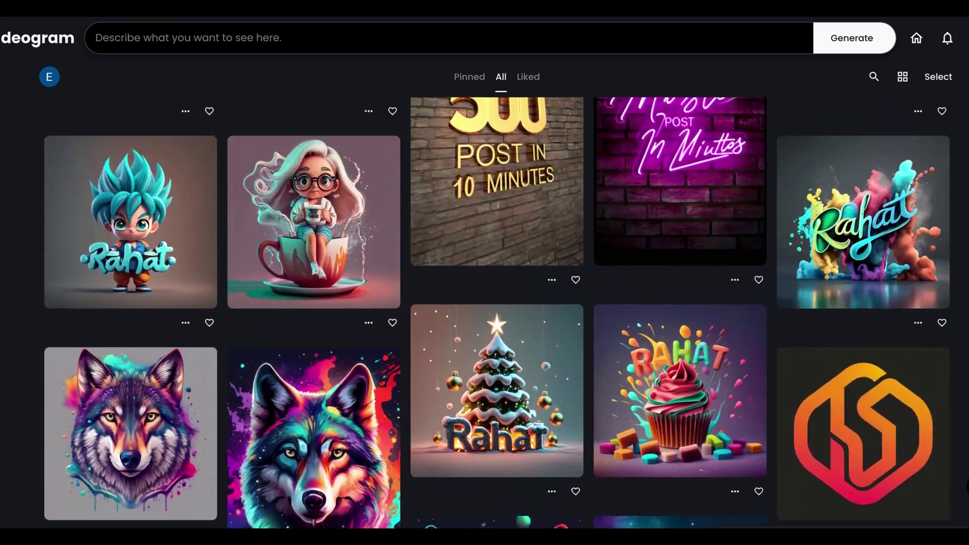
scroll(484, 313, up, 4)
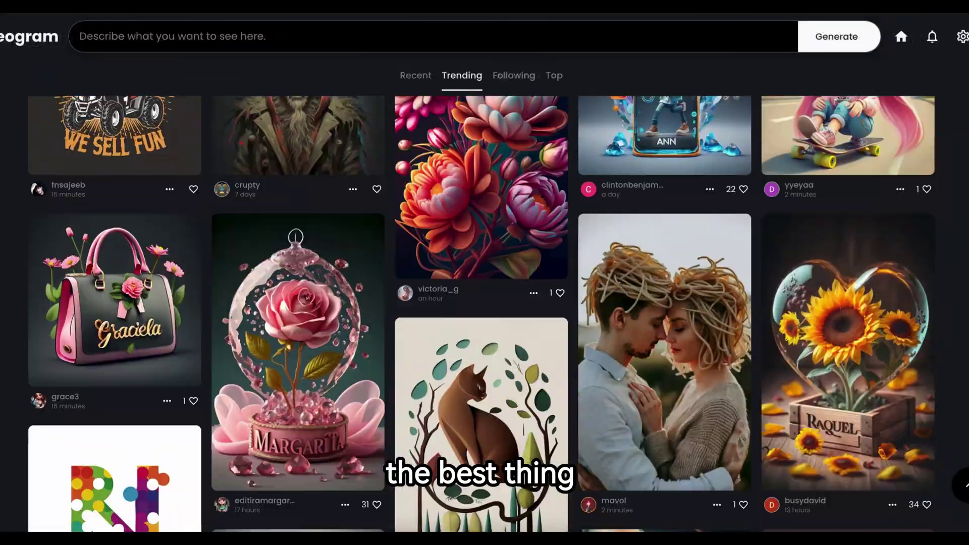
scroll(484, 313, down, 12)
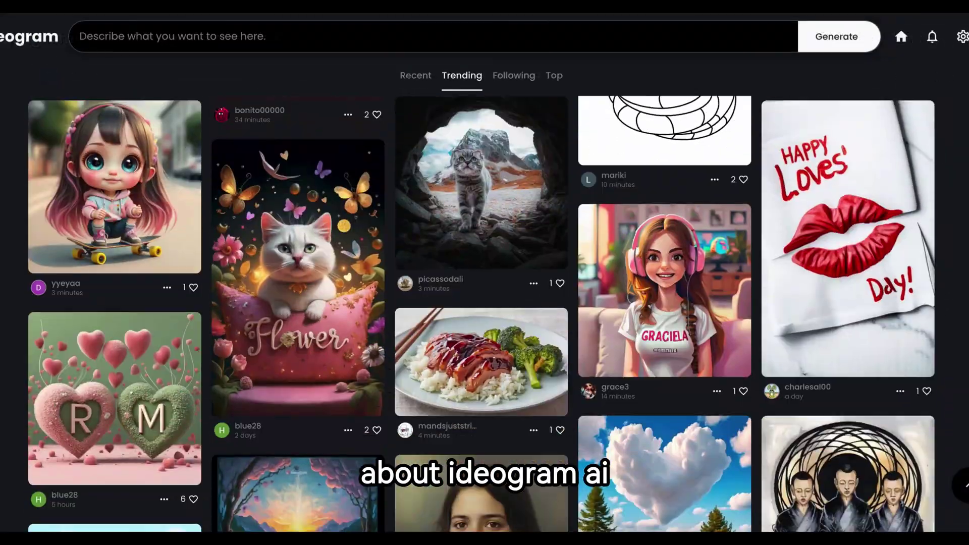
scroll(485, 313, down, 20)
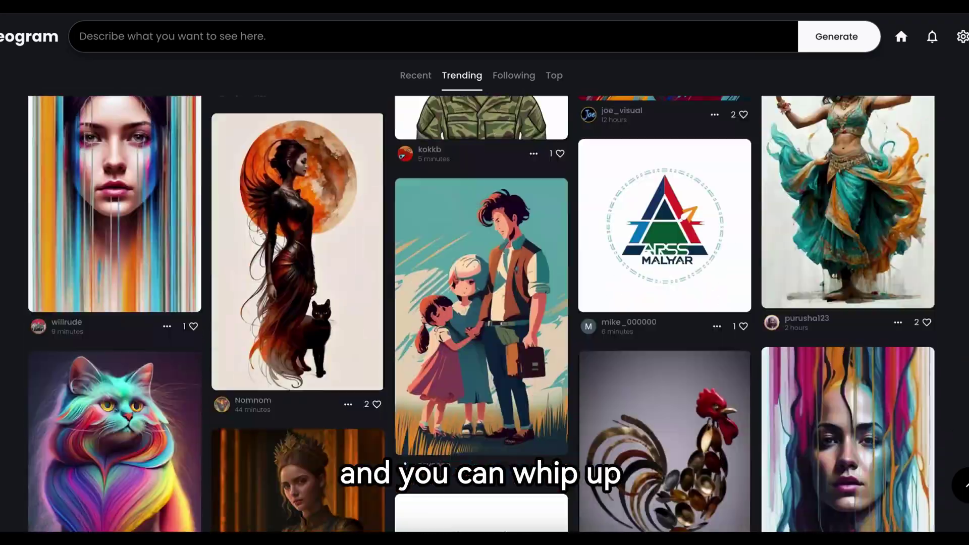
scroll(484, 313, down, 15)
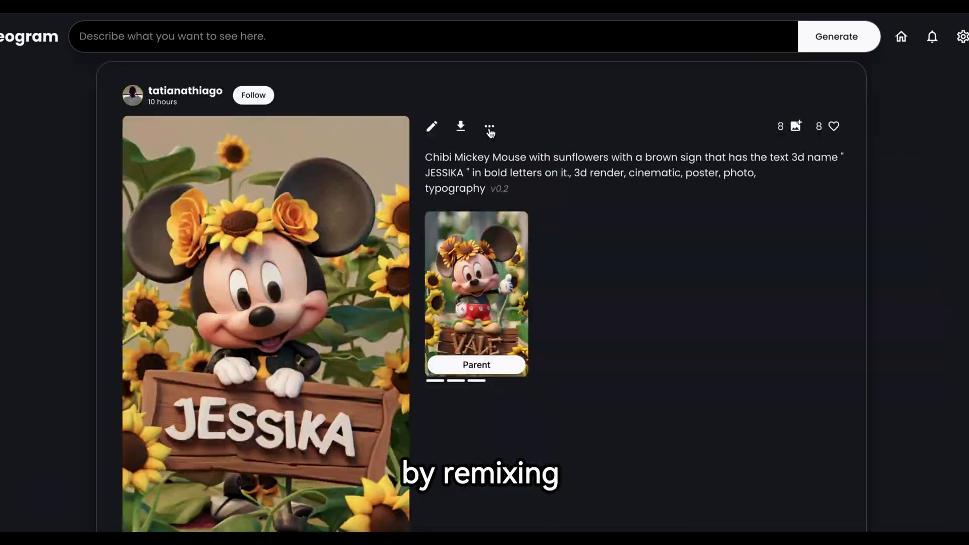
Remix the Mickey sunflower image with a new sign name and enlarge the fourth result.
click(490, 129)
click(484, 166)
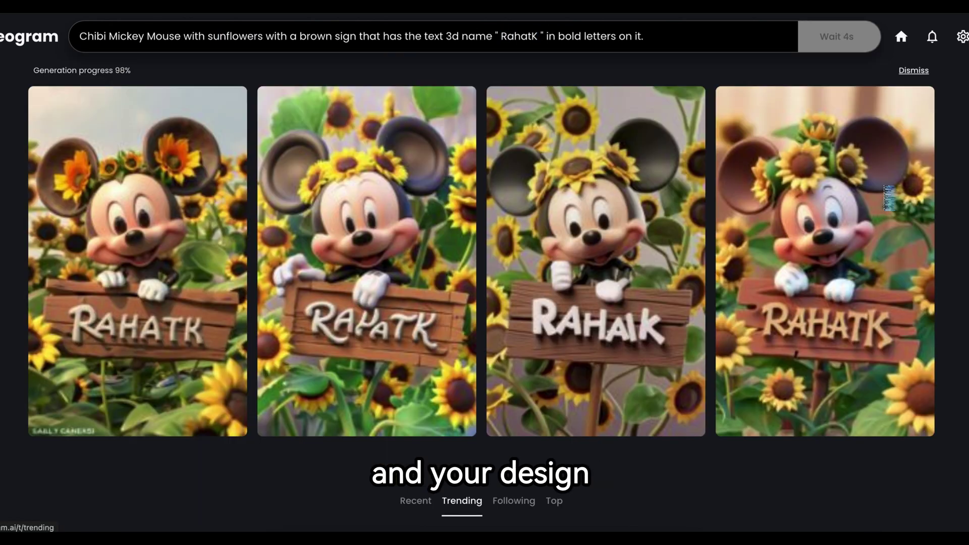
click(885, 193)
key(Escape)
Open the ANN phone character image's details from the Trending feed.
scroll(885, 193, down, 8)
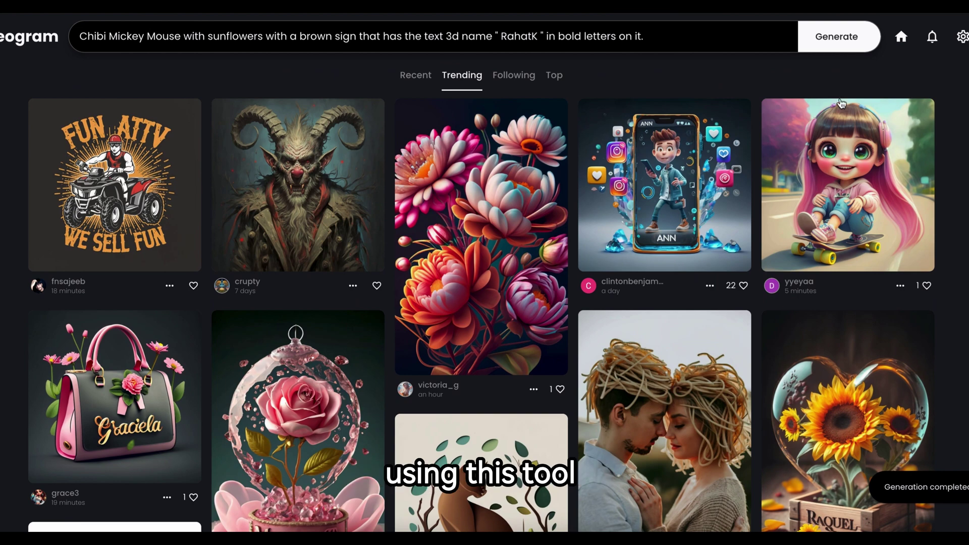
click(664, 174)
scroll(384, 399, down, 5)
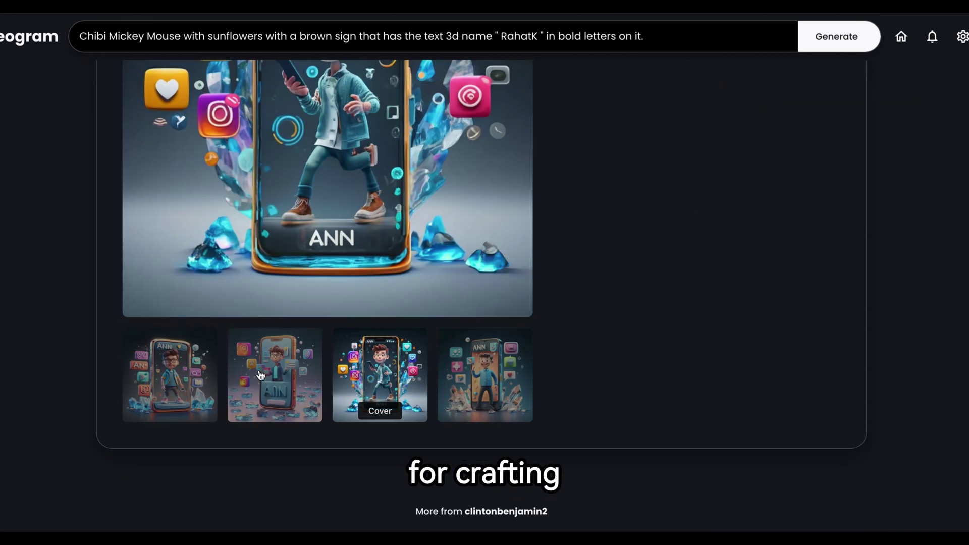
scroll(383, 399, up, 4)
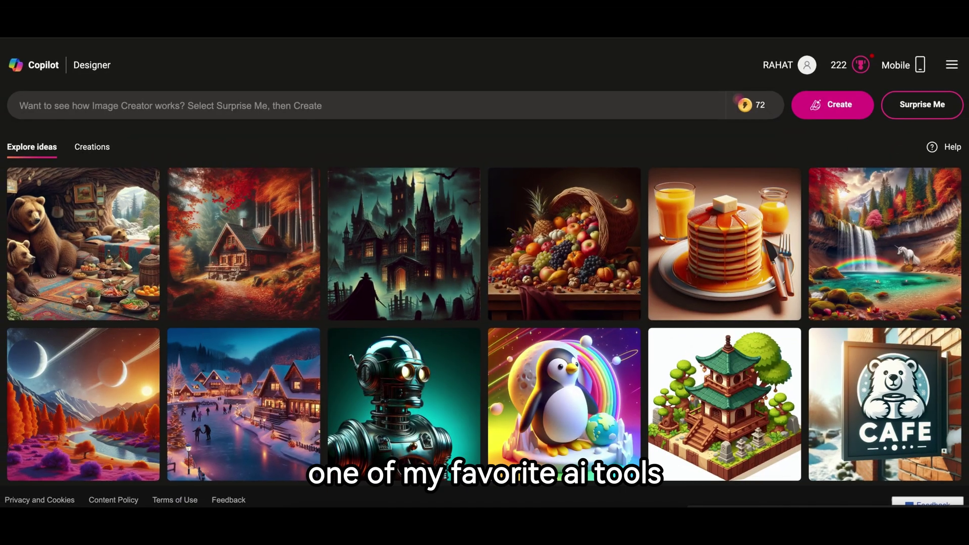
Scroll down through the Explore ideas grid and back up.
scroll(483, 307, down, 2)
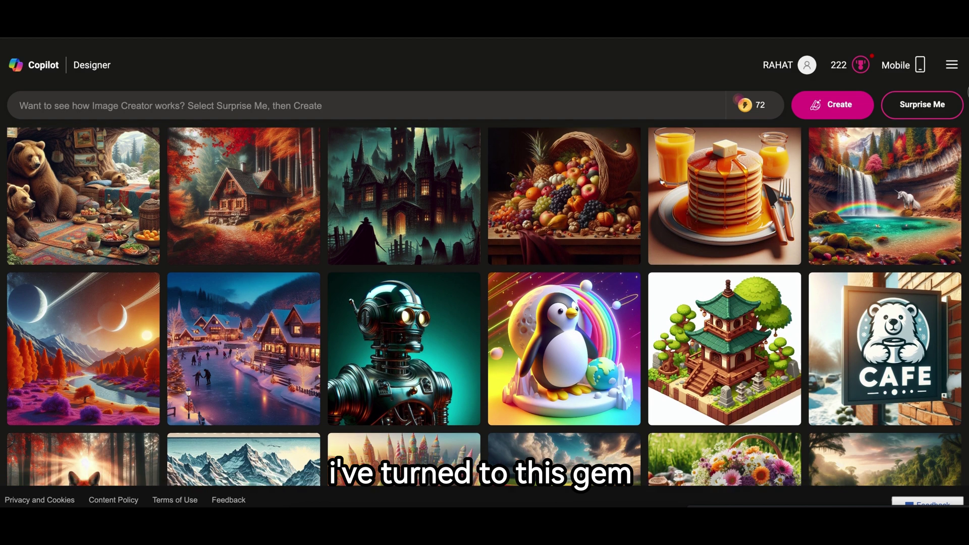
scroll(484, 306, down, 3)
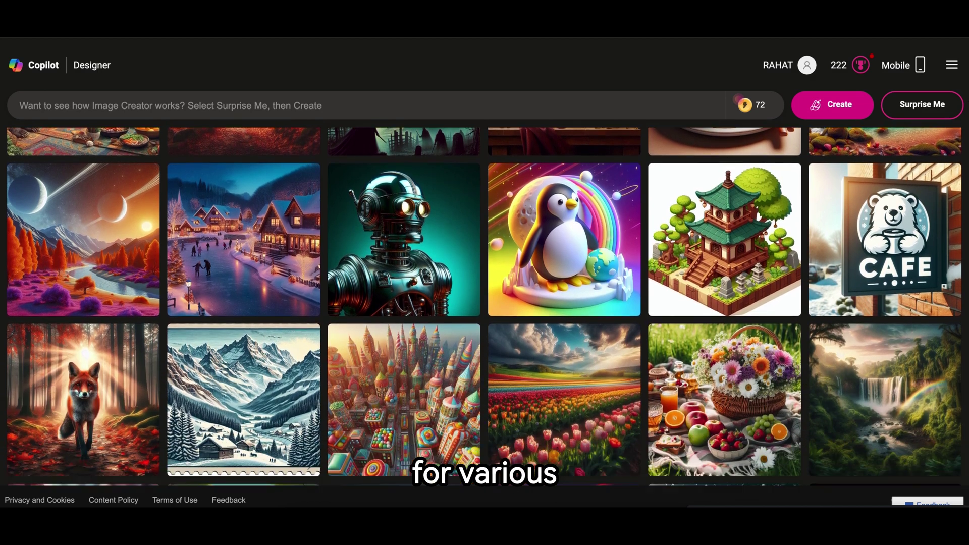
scroll(483, 307, down, 3)
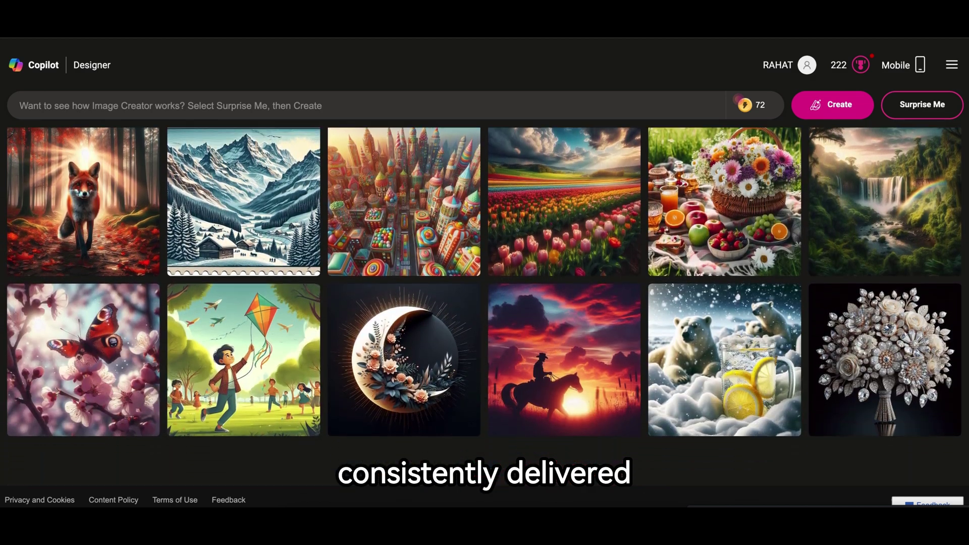
scroll(484, 306, up, 6)
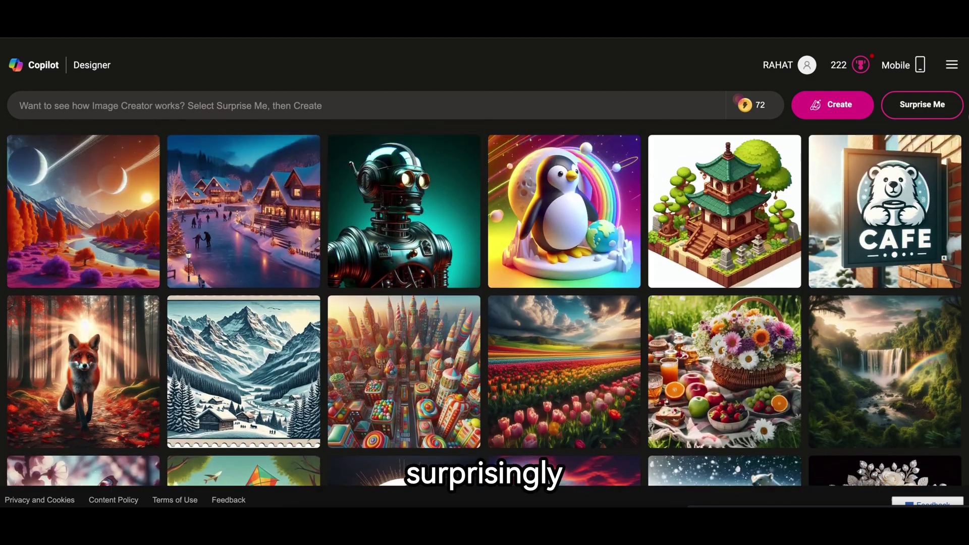
scroll(484, 306, up, 1)
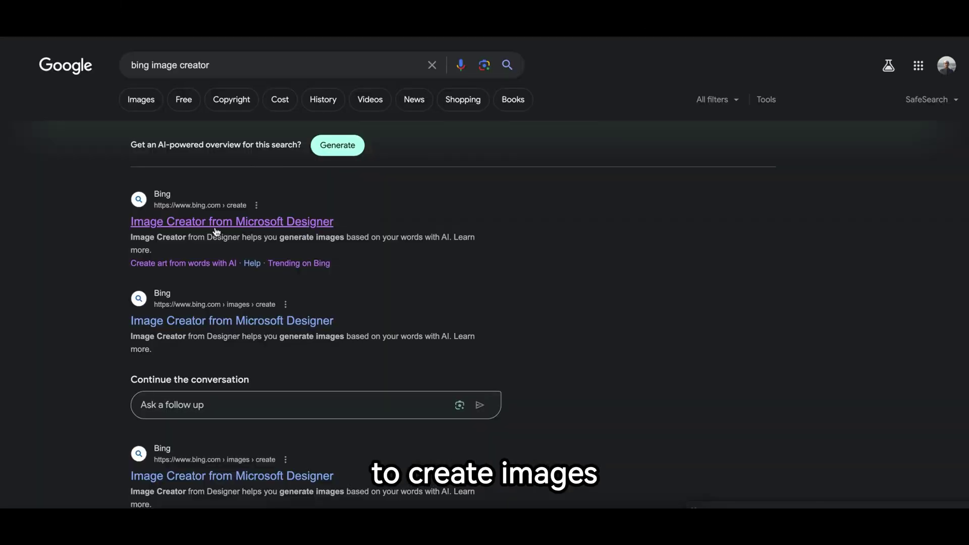
Open Image Creator from Microsoft Designer and paste the 3D illustration prompt.
click(208, 223)
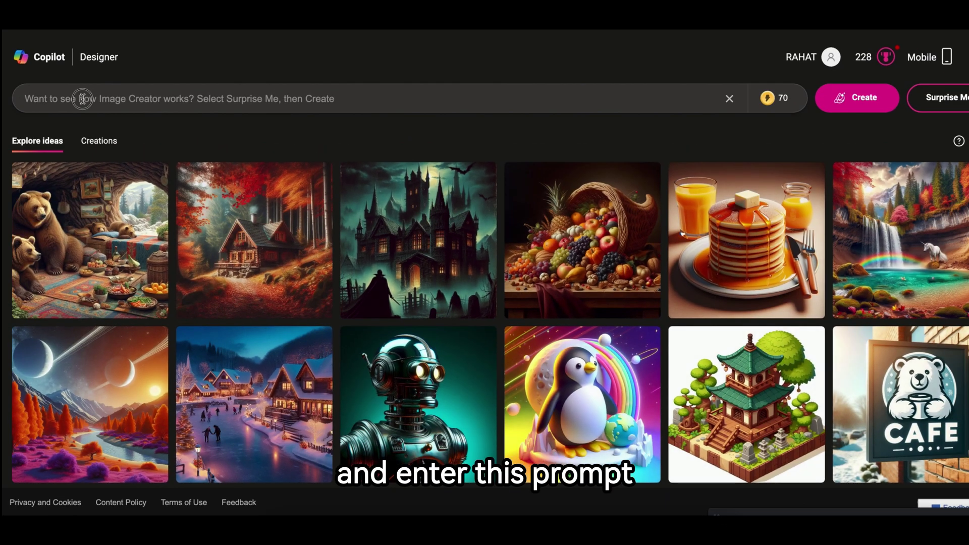
click(83, 98)
key(ctrl+v)
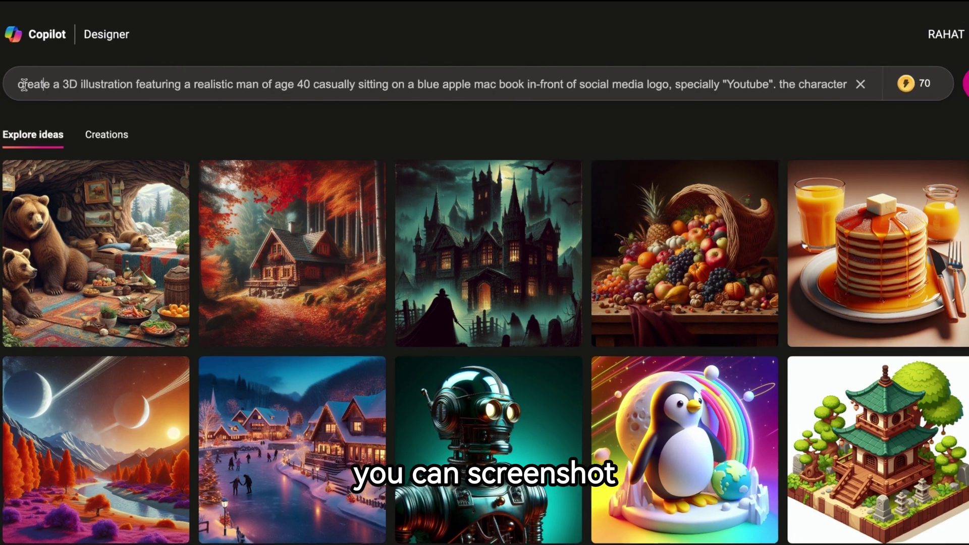
Change the prompt's platform from YouTube to Facebook, complete the username, and generate images.
drag(25, 98, 493, 83)
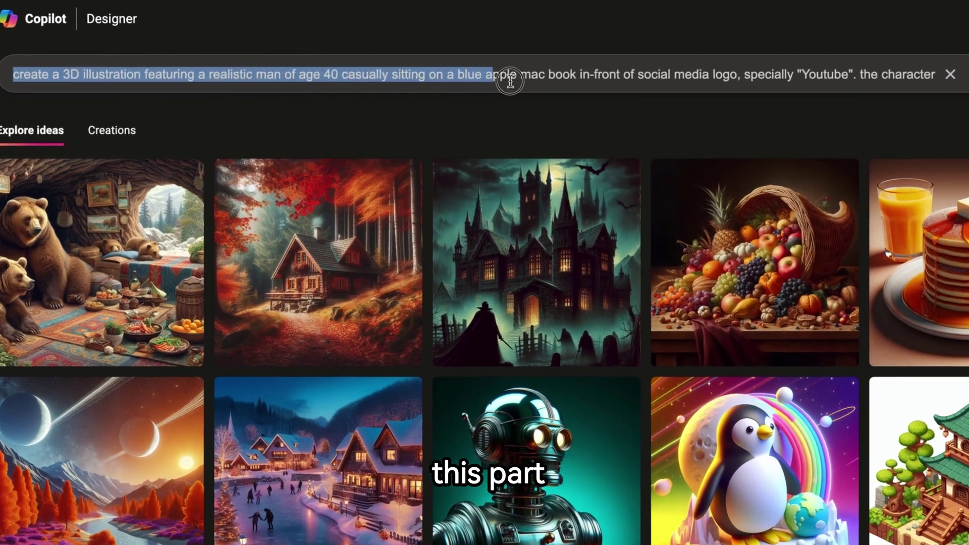
click(793, 76)
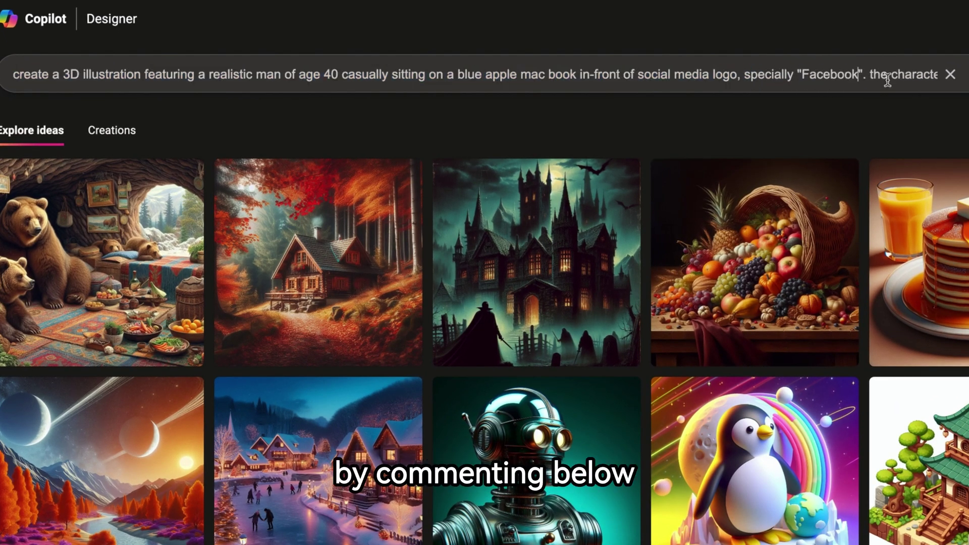
text(Gates" and matching profile)
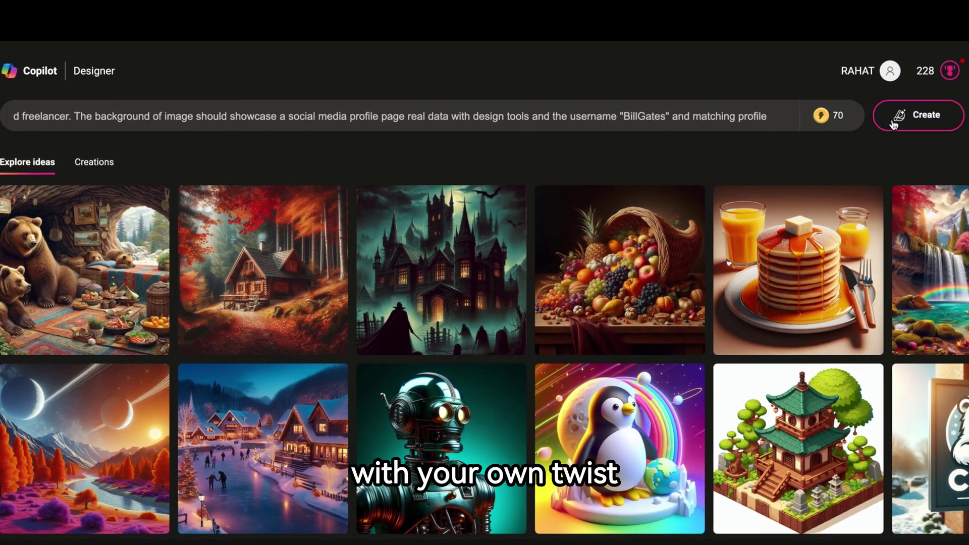
click(894, 125)
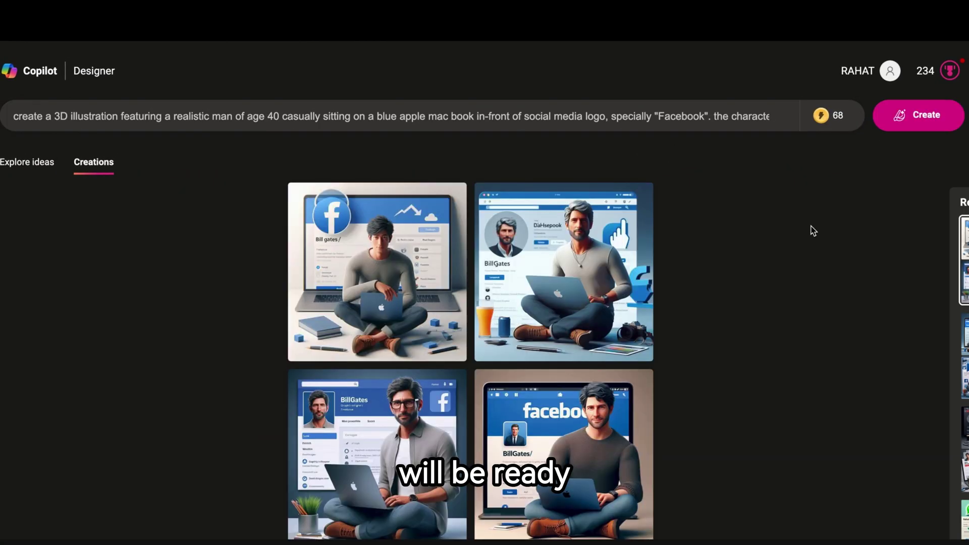
View a generated image full size and step through the Facebook, Twitter and WhatsApp creations.
click(637, 250)
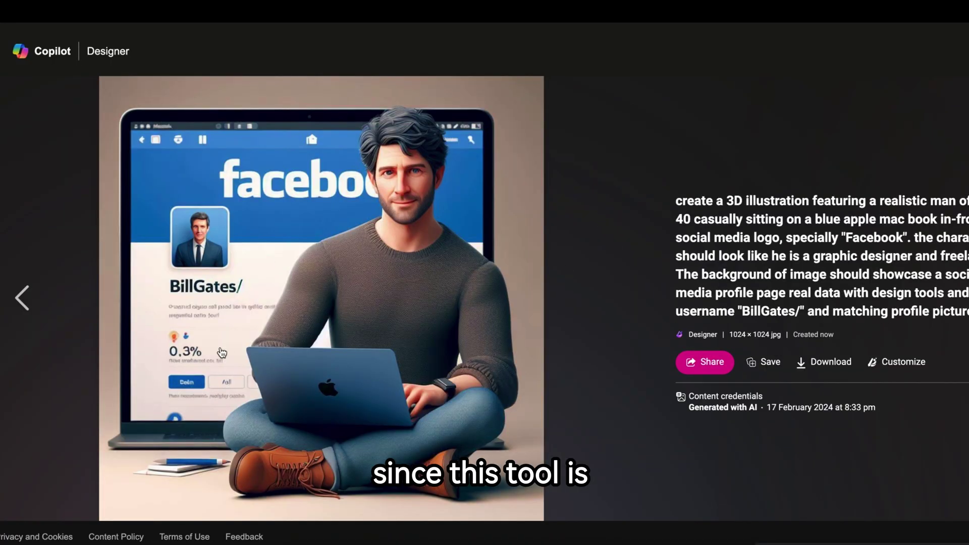
click(29, 309)
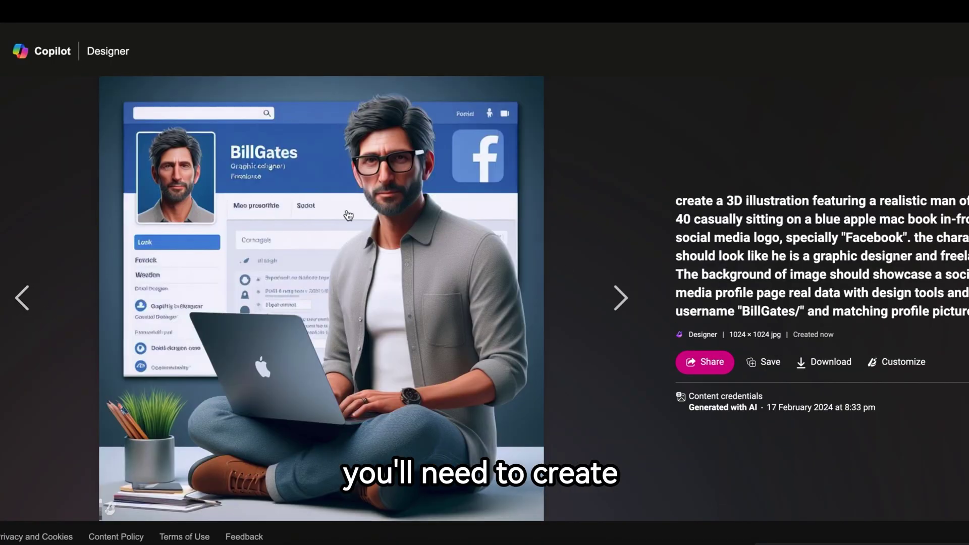
key(Right)
key(Right)
key(Right)
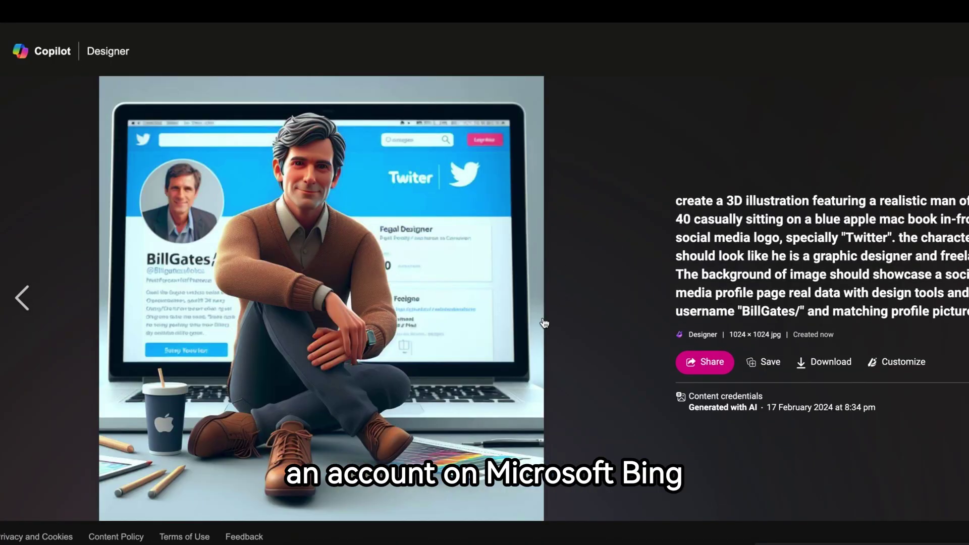
key(Left)
key(Left)
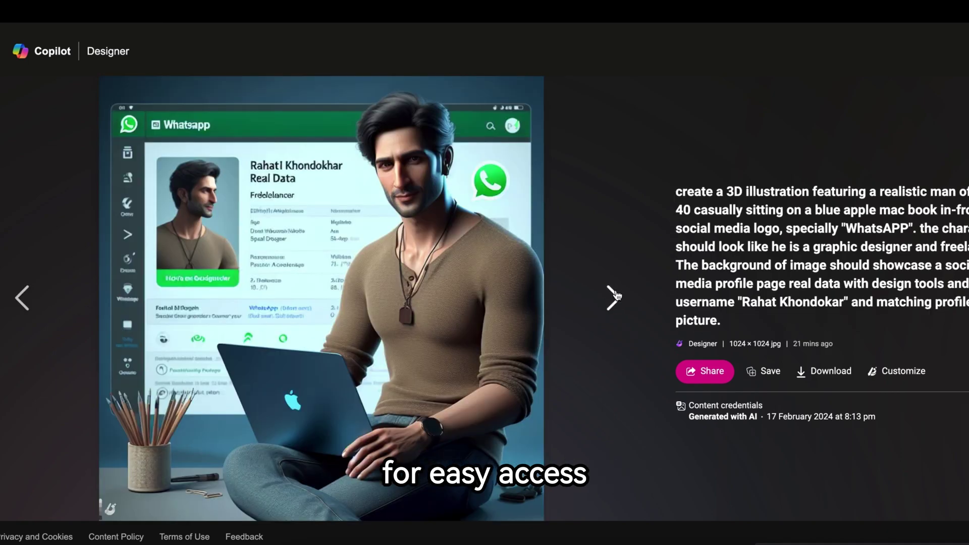
click(612, 298)
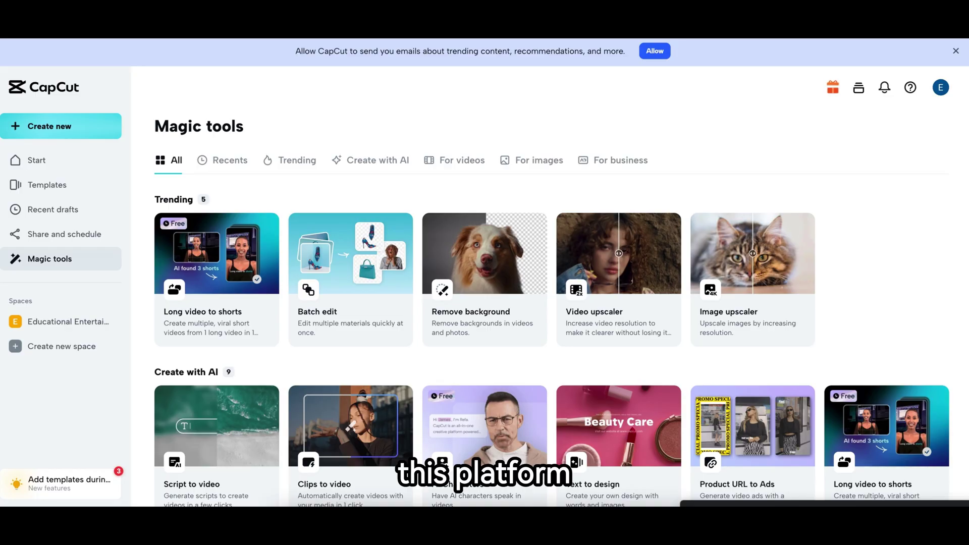
Scroll down to the For images section and open the Text to image card.
scroll(555, 303, down, 2)
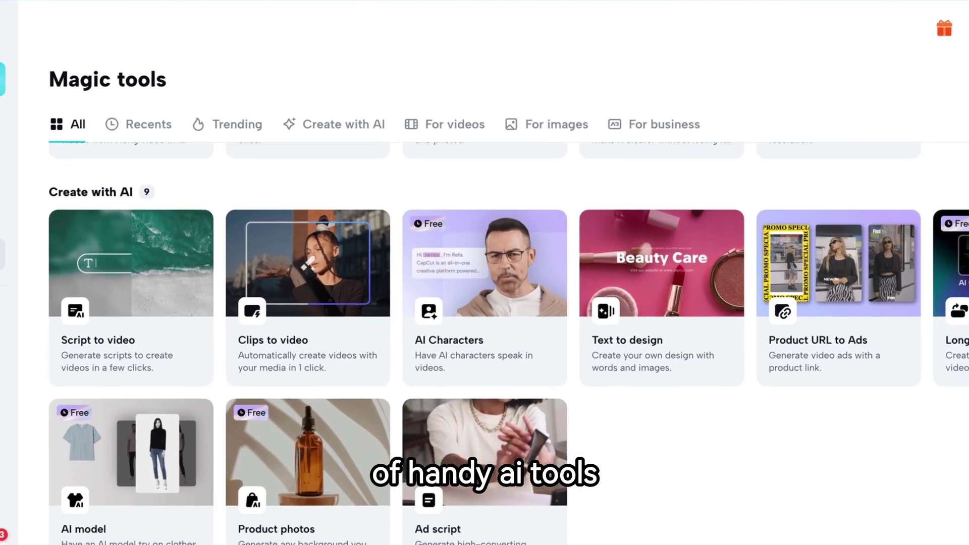
scroll(485, 343, down, 10)
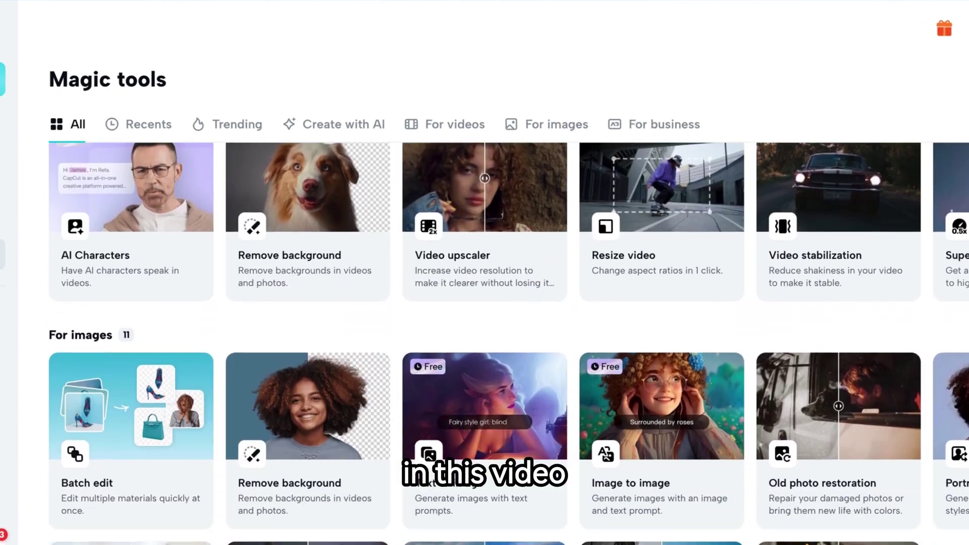
scroll(505, 303, down, 3)
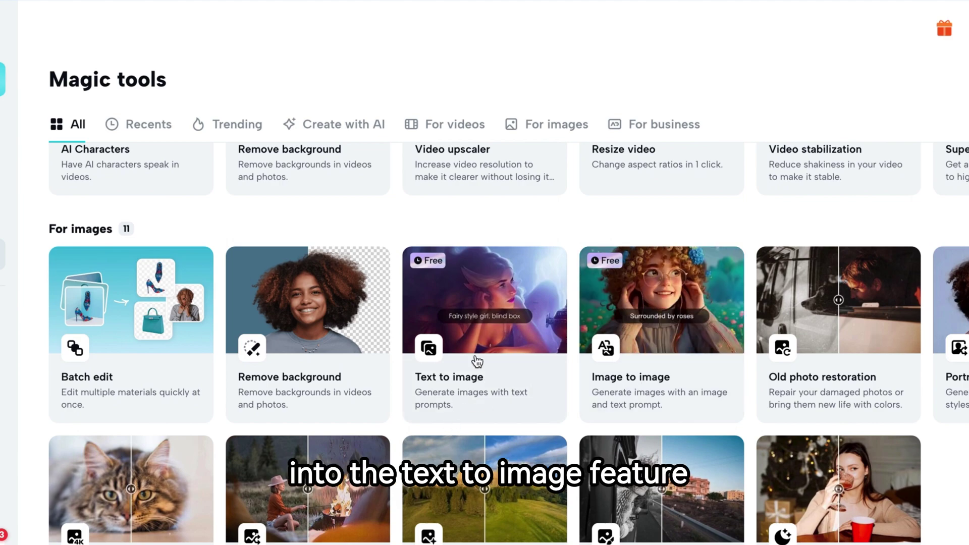
click(423, 393)
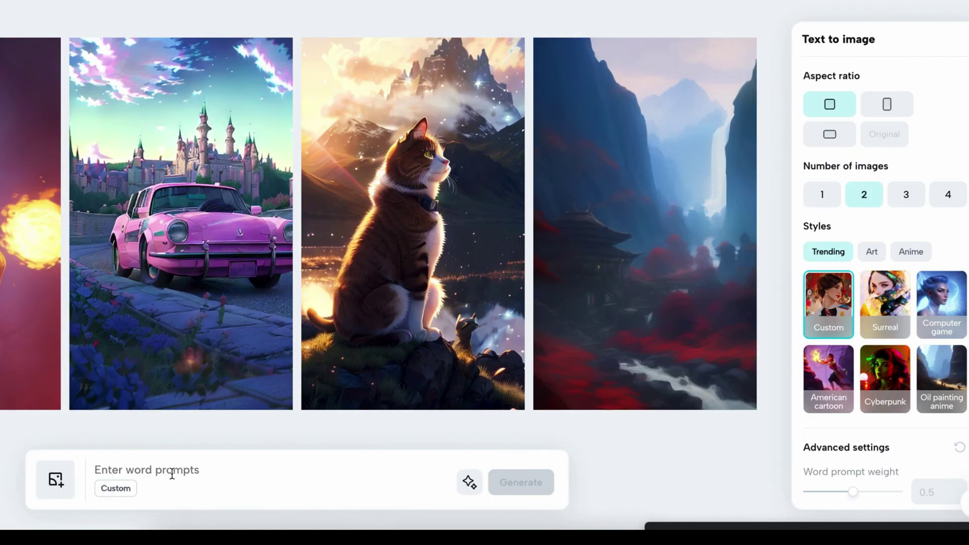
Paste the anime masked businessman prompt and generate landscape images.
text(ANIME FRIENDLY LOOKING MALE BUSINESS CHARACTER WHO IS WEARING A BLACK FACE MASK, A YELLOW HOODIE AND SUNGLASSES. HE IS SITTING BEHIND HIS LAPTOP IN HIS OFFICE, ARMS ON HIS DESK. IT IS NIGHT. THE ROOM HAS VOLUMETRIC LIGHTING. HE IS FRONT FACING TO THE CAMERA, LOOKING STRAIGHT AND CENTERED, CENTRAL PORTRAIT, SITTING STRAIGHT, FRONT VIEW, CENTERED LOOKING STRAIGHT. THE OVERALL AMBIANCE OF THE IMAGE SHOULD CONVEY A CONNECTION TO MINIMALISM, FLAT ILLUSTRATION, BOLD LINE, MINIMALISM, SIMPLIFIED, GOUACHE ILLUSTRATION. 8K RESOLUTION)
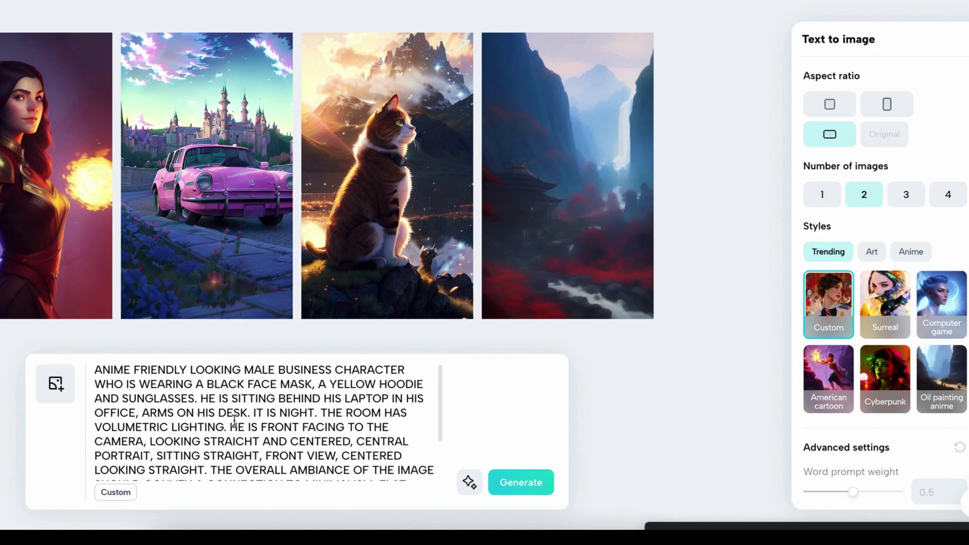
click(521, 483)
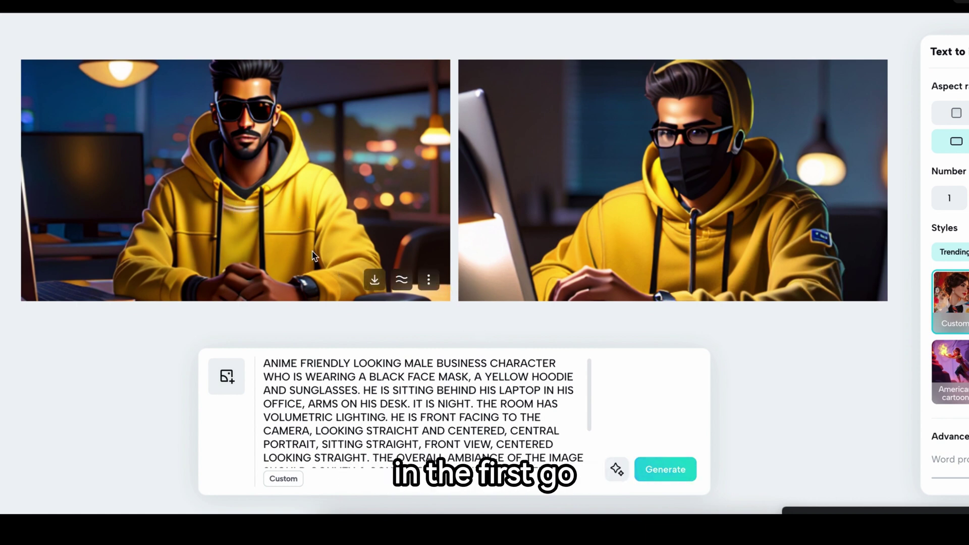
Regenerate, then generate two characters using the purple-hoodie picture as reference image.
click(658, 478)
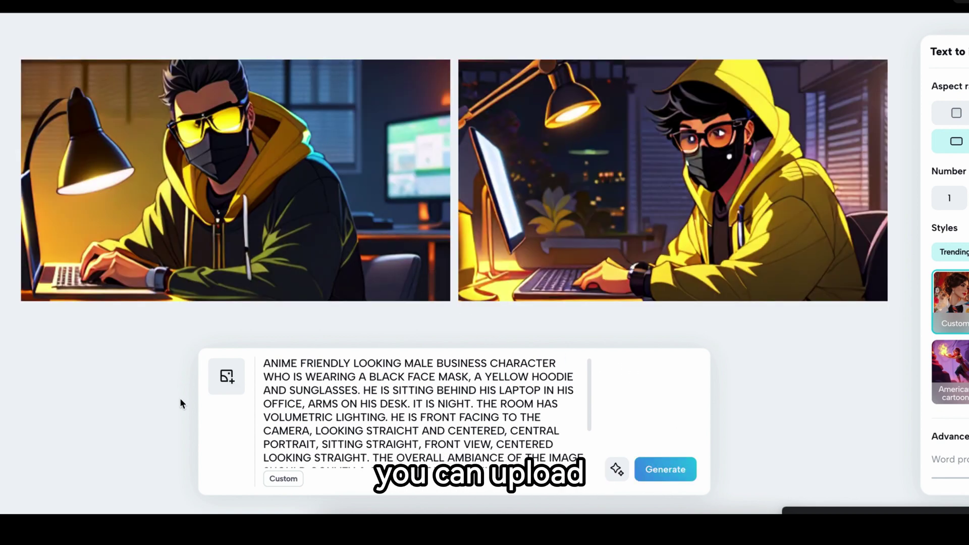
click(232, 378)
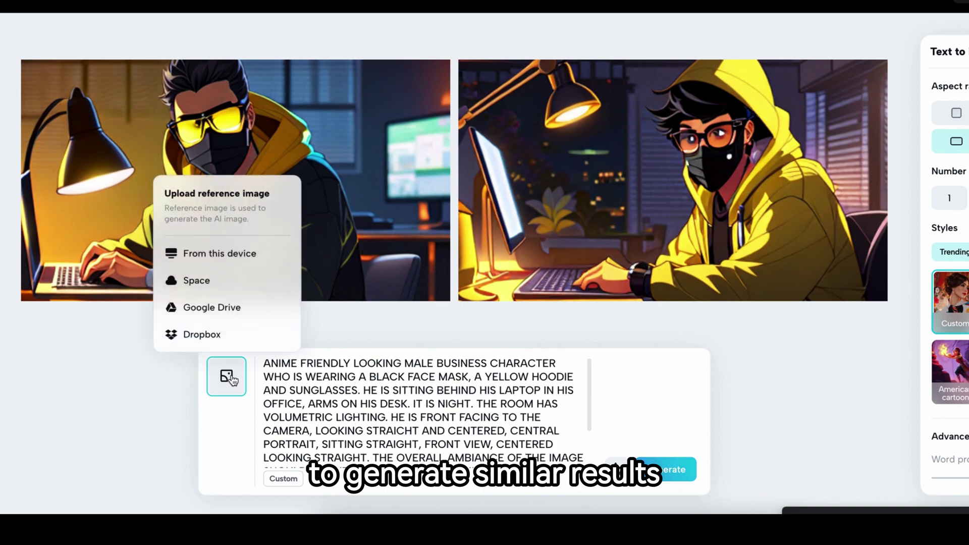
click(221, 261)
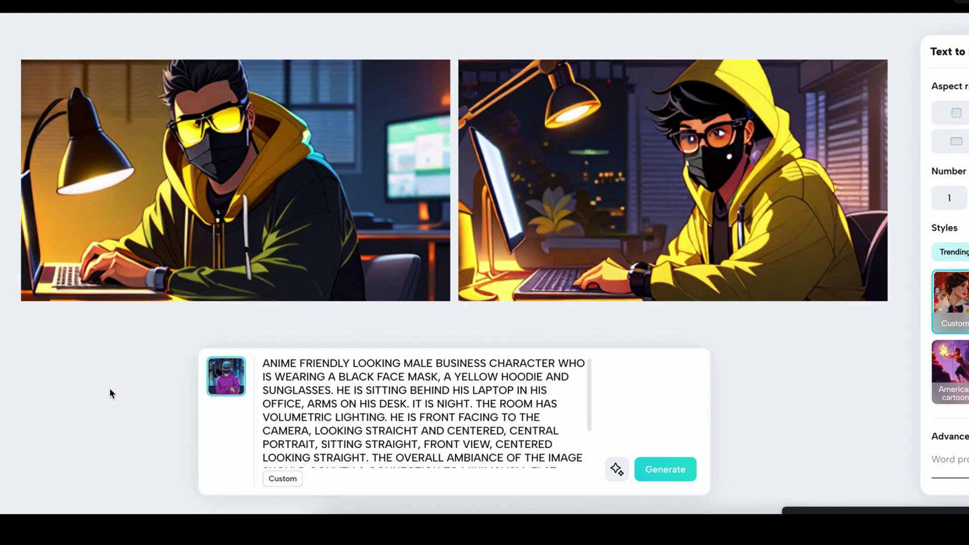
click(658, 466)
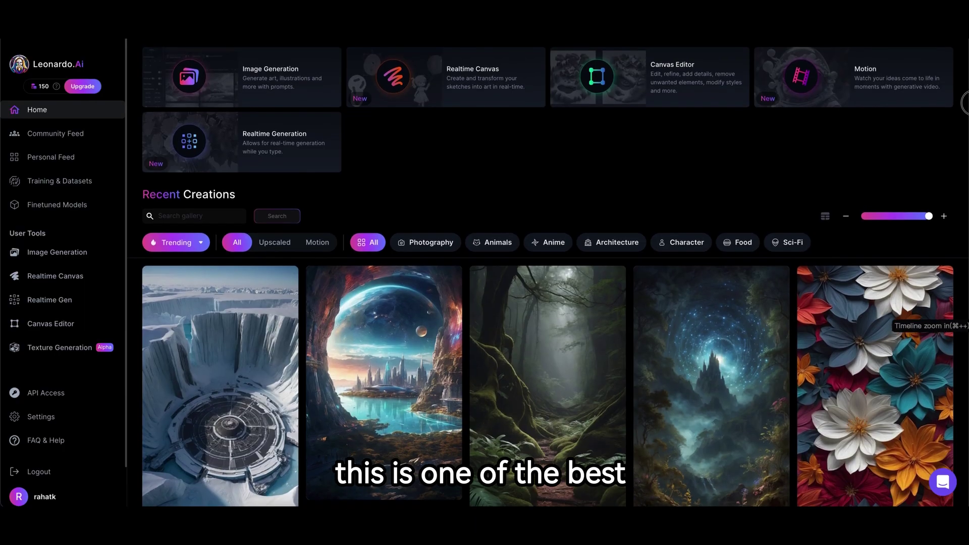
Browse the Sci-Fi filtered gallery, then paste the hidden crystal world prompt into Image Generation.
scroll(547, 302, down, 5)
scroll(547, 273, down, 4)
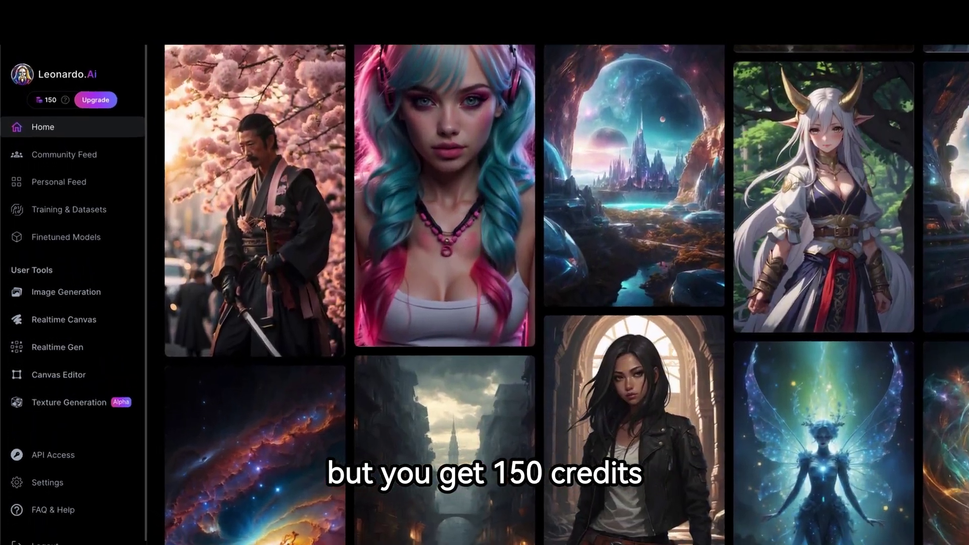
scroll(555, 303, up, 15)
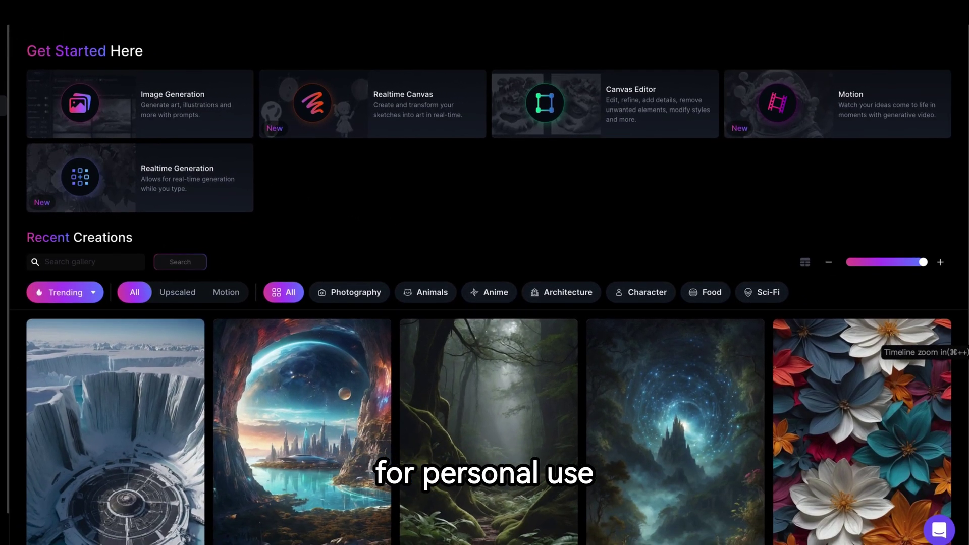
scroll(807, 109, down, 4)
click(765, 101)
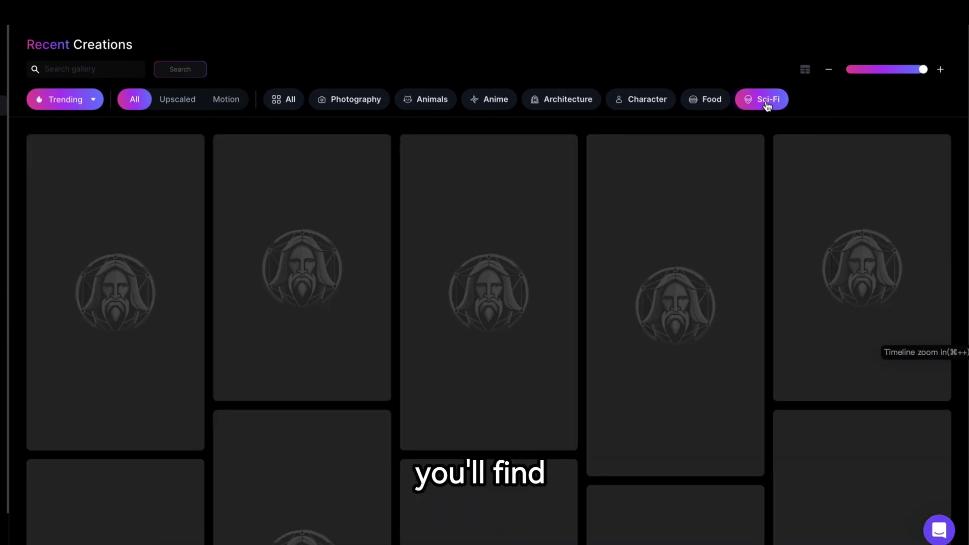
scroll(615, 160, down, 10)
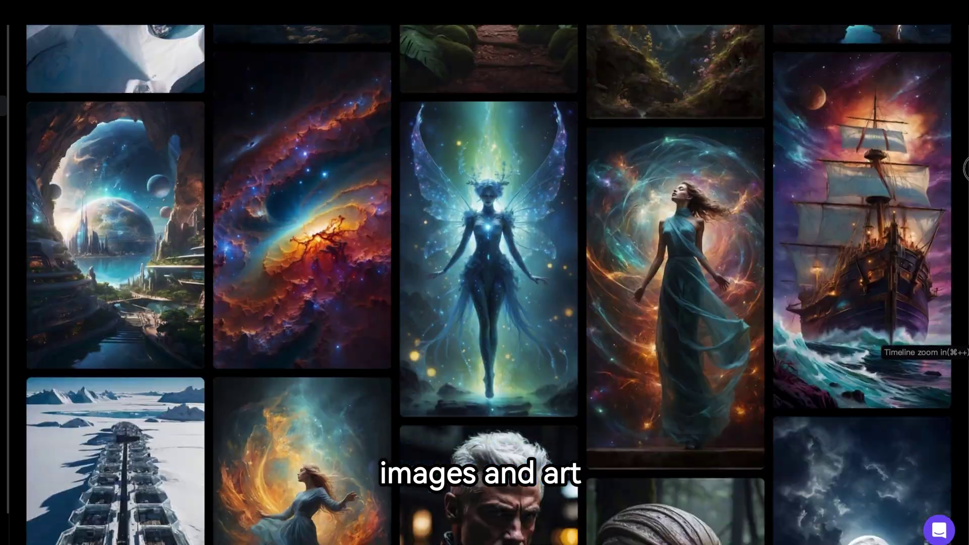
scroll(488, 283, down, 15)
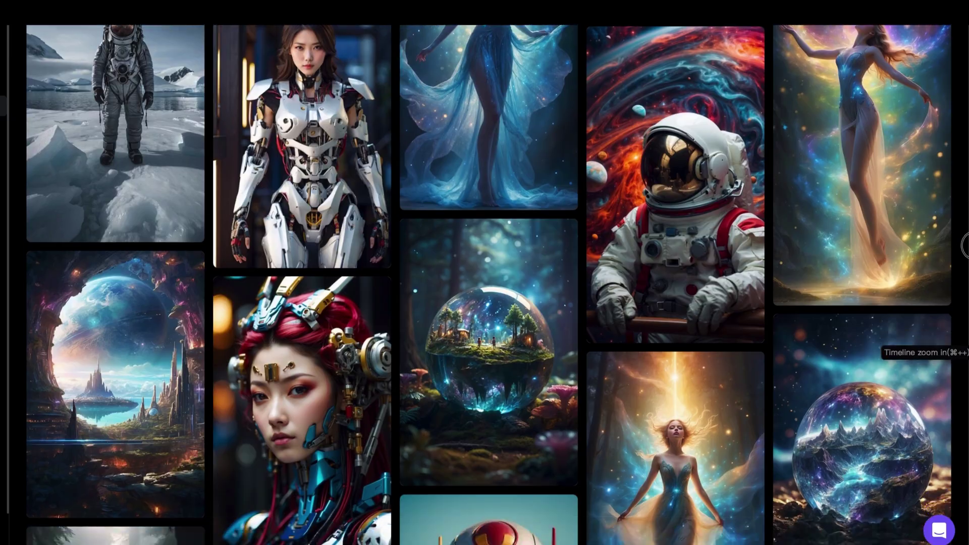
scroll(489, 283, down, 6)
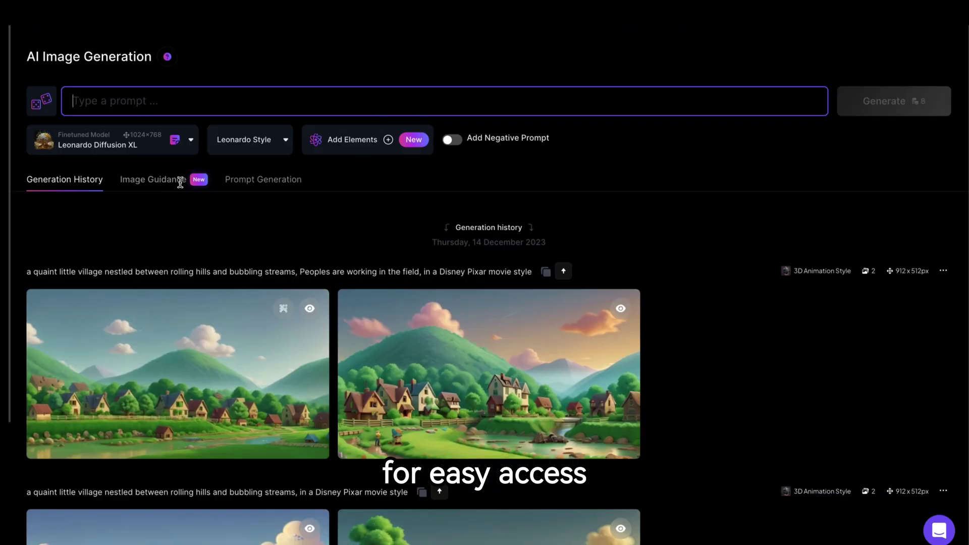
text(Highly detailed illustration of a hidden world inside planet earth made of crystal, continents on surface, atmosphere, galaxies in the background, holographic shimmer, whimsical lighting, futuristic ambiance, soft textures, imaginative artwork, ethereal glow, silent Luminescence, whispering Silent, iridescent Encounter, vibrant background, by Skyrn99, rule of thirds, high quality, high detail, high resolution, bokeh, backlight, long exposure)
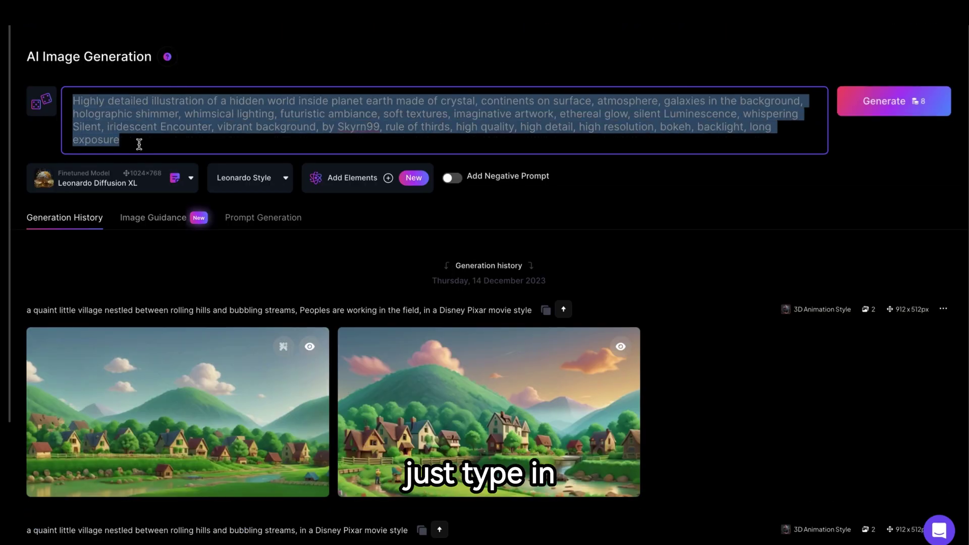
Switch the model to Leonardo Kino XL and generate from the crystal prompt.
click(150, 191)
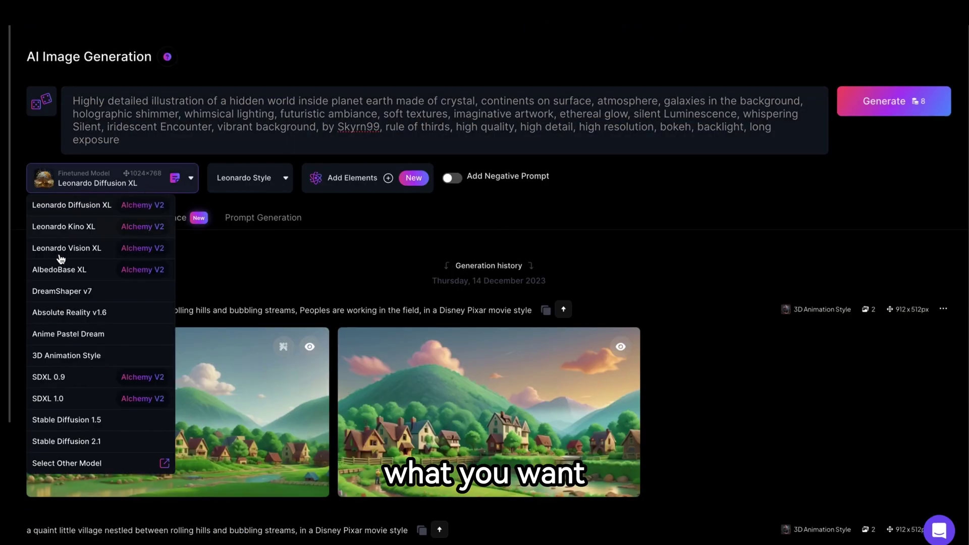
click(87, 225)
click(894, 101)
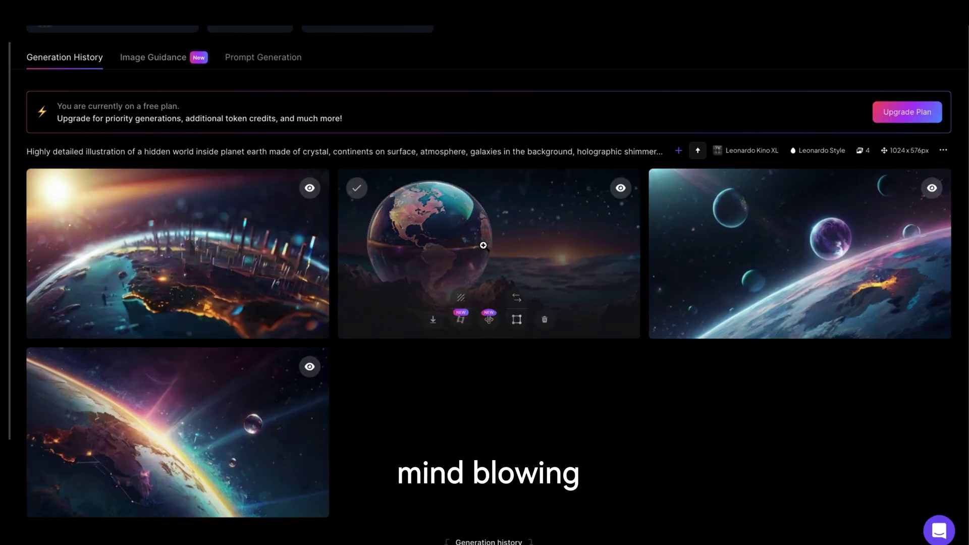
Preview the second crystal globe image, then open it in the Canvas Editor.
click(483, 246)
key(Escape)
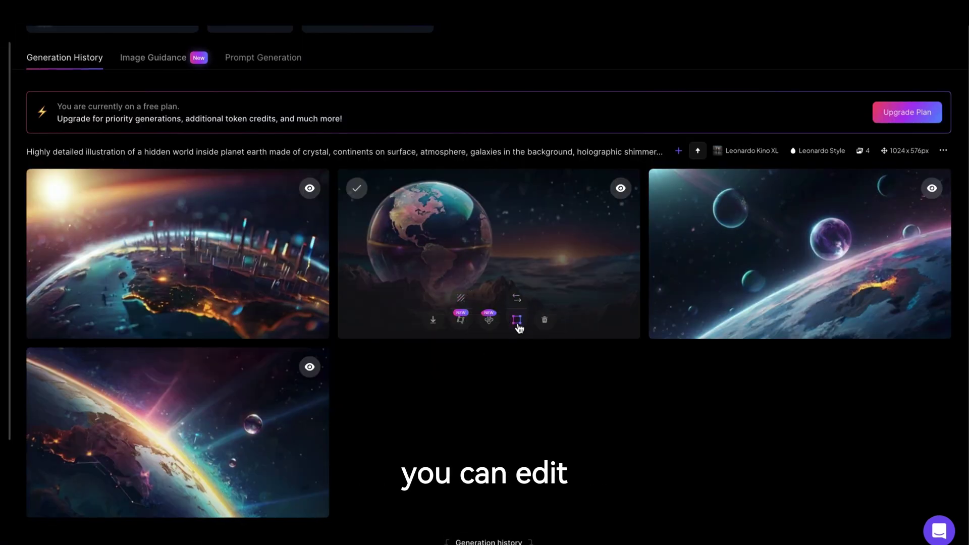
click(517, 320)
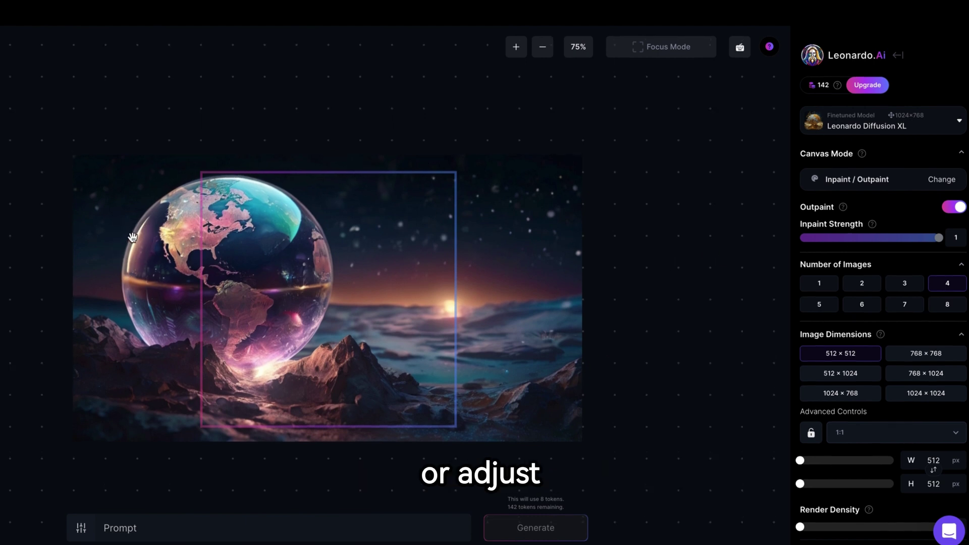
Scroll down through the Platform Models cards in the Finetuned Models gallery.
scroll(219, 508, down, 2)
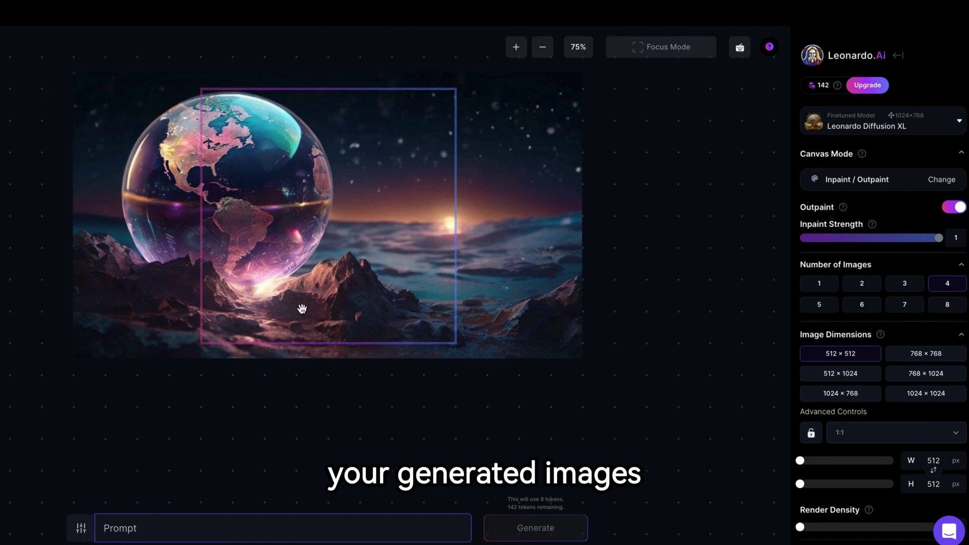
scroll(864, 234, down, 3)
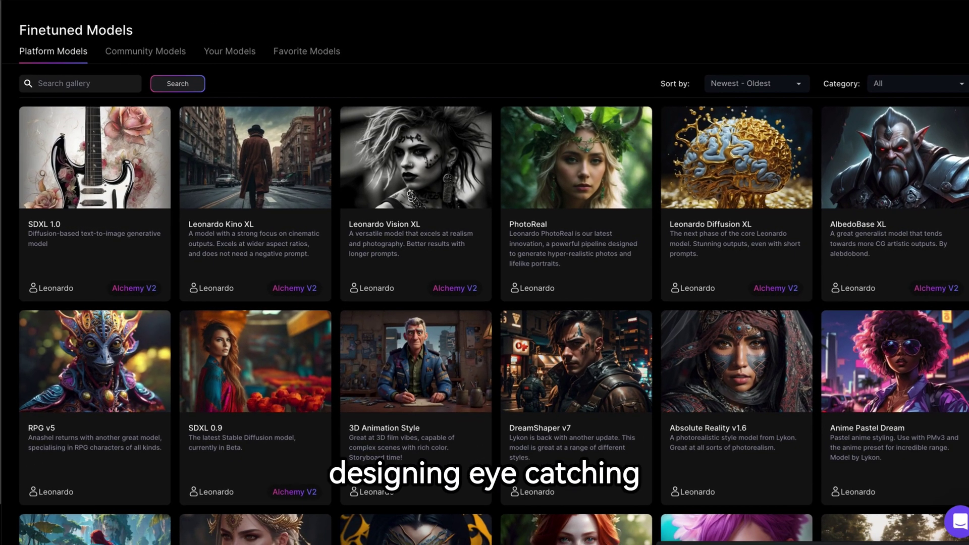
scroll(484, 303, down, 3)
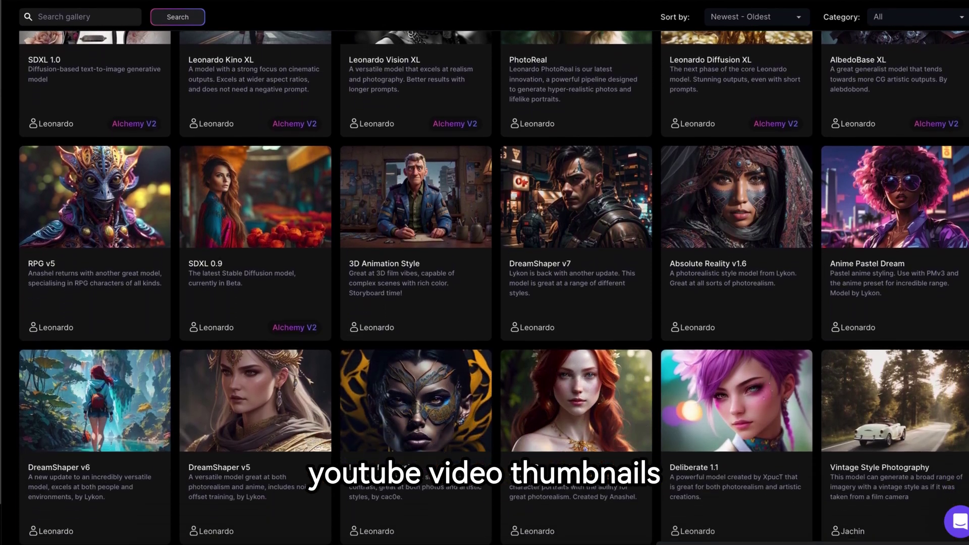
scroll(484, 303, down, 4)
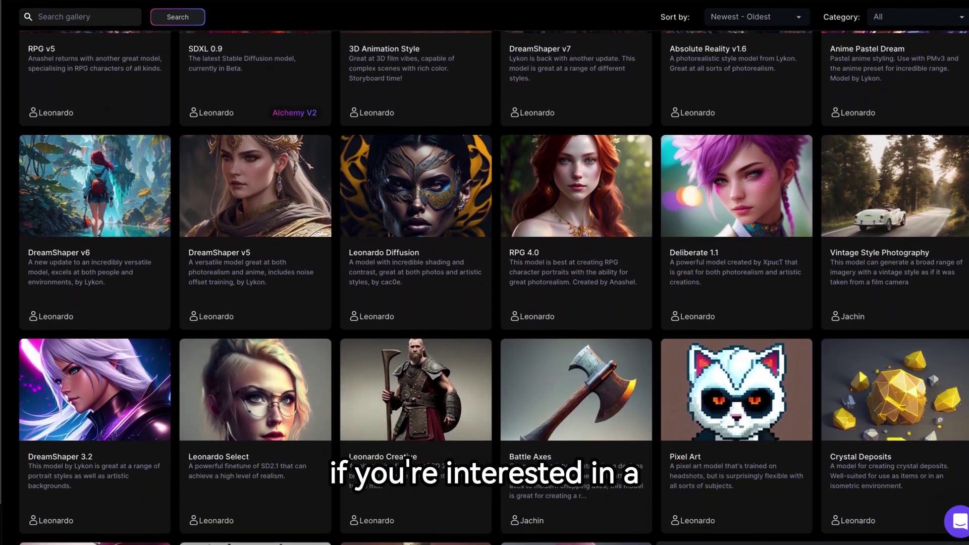
scroll(484, 302, down, 7)
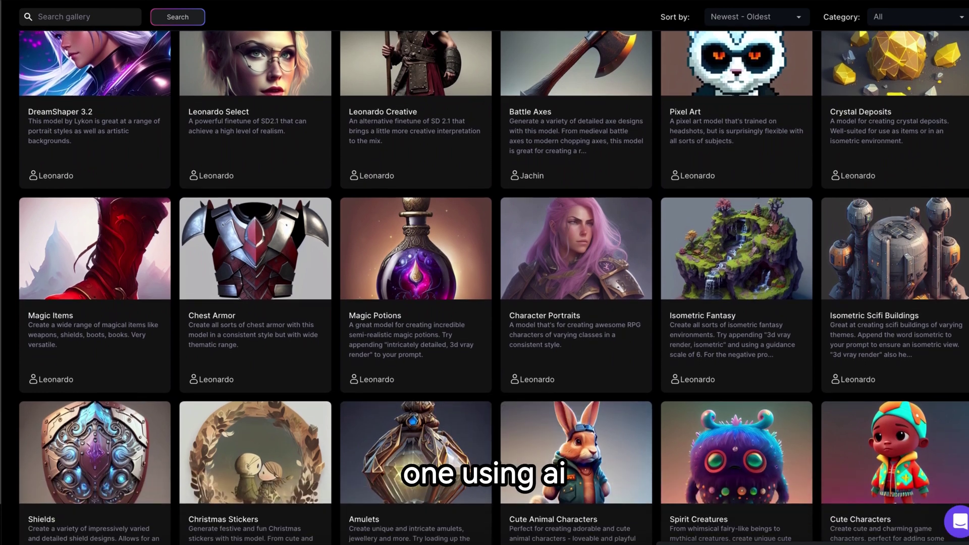
scroll(484, 303, down, 4)
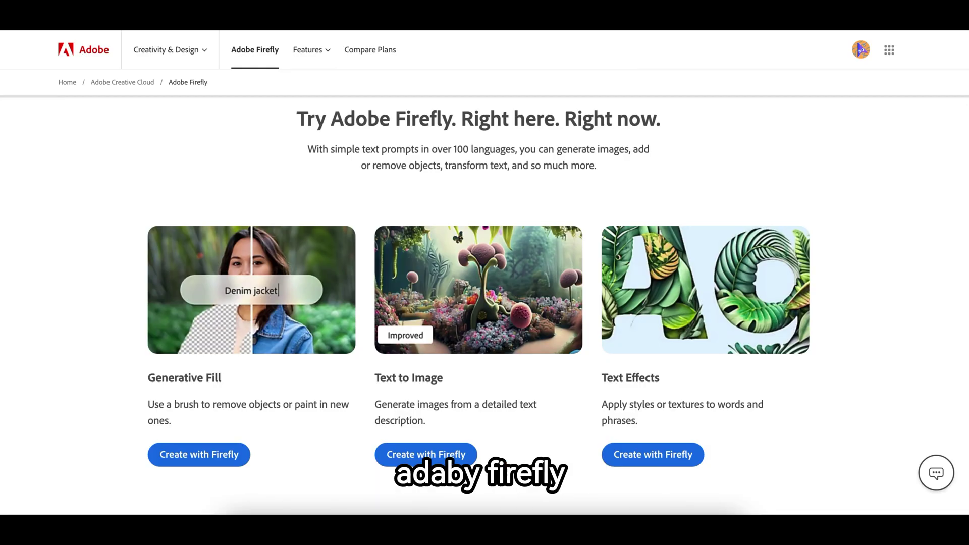
scroll(485, 283, down, 4)
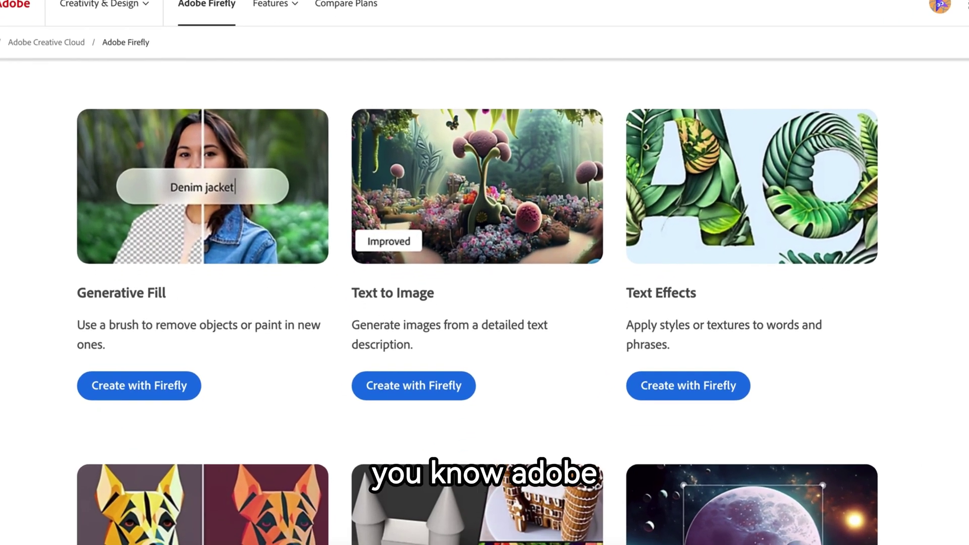
scroll(484, 303, down, 4)
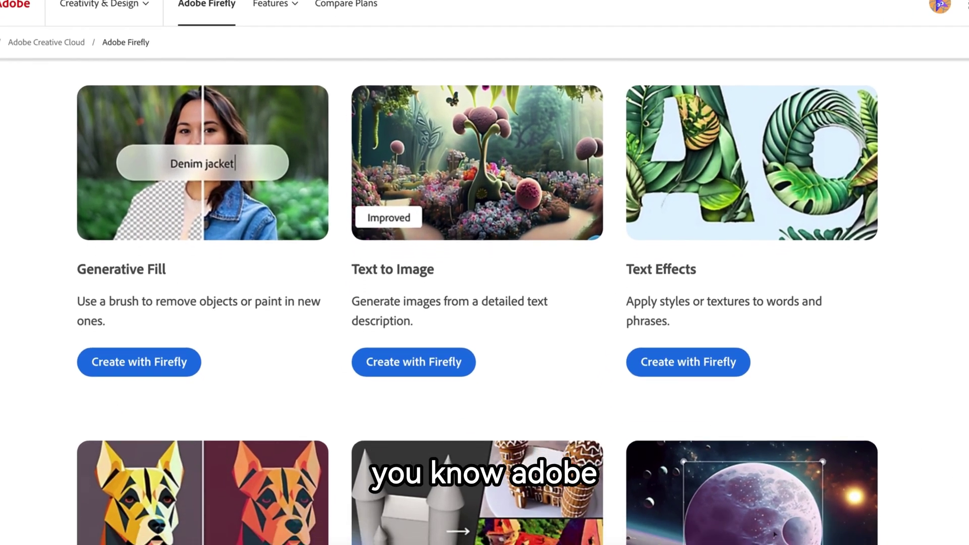
scroll(485, 303, down, 3)
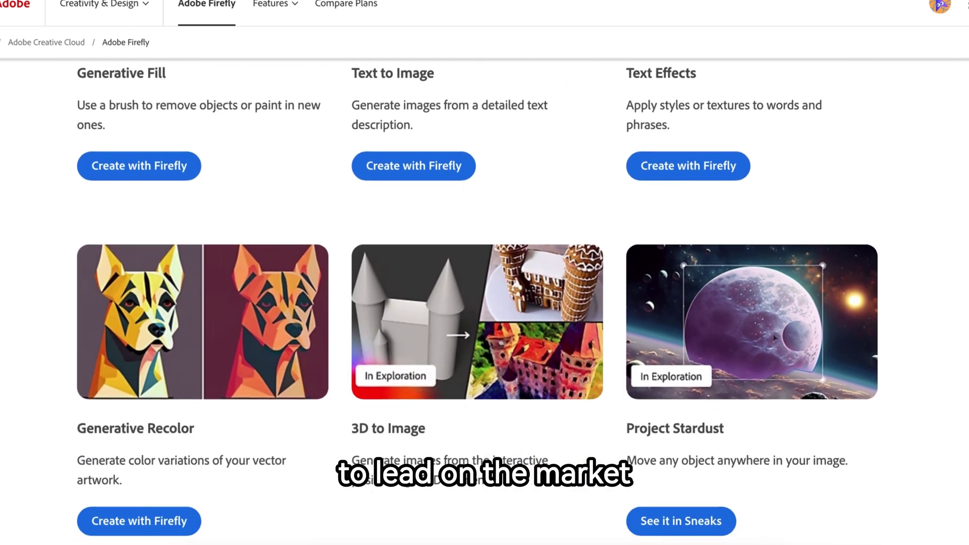
scroll(484, 302, down, 3)
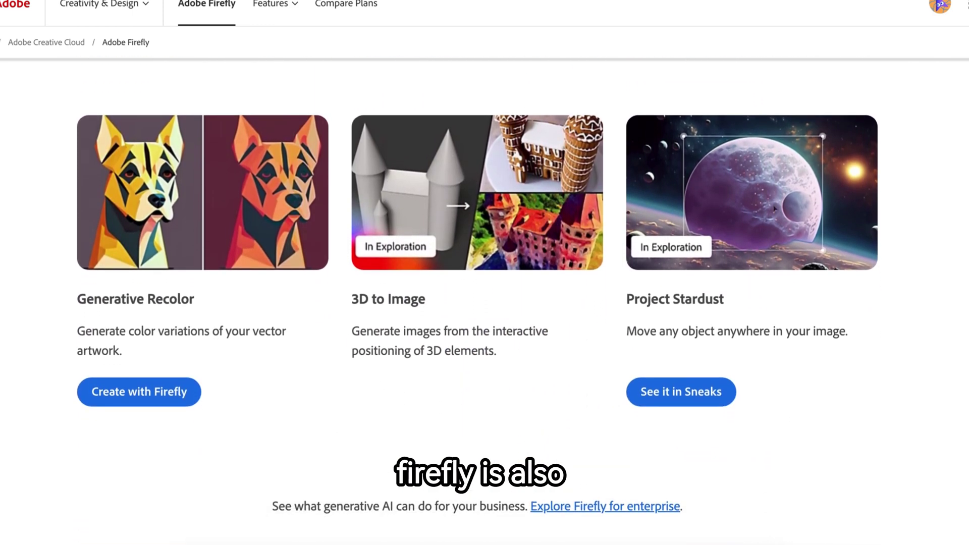
scroll(485, 303, down, 7)
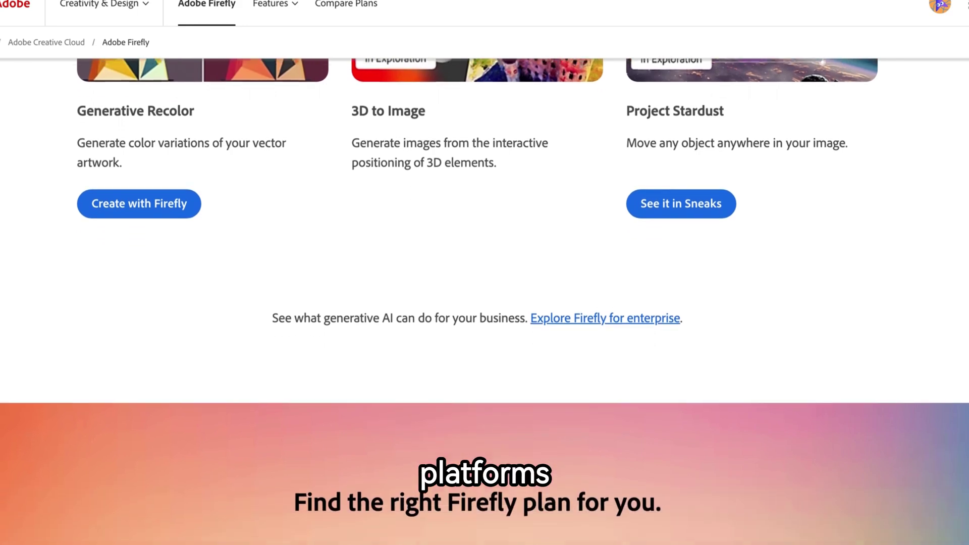
scroll(485, 303, down, 4)
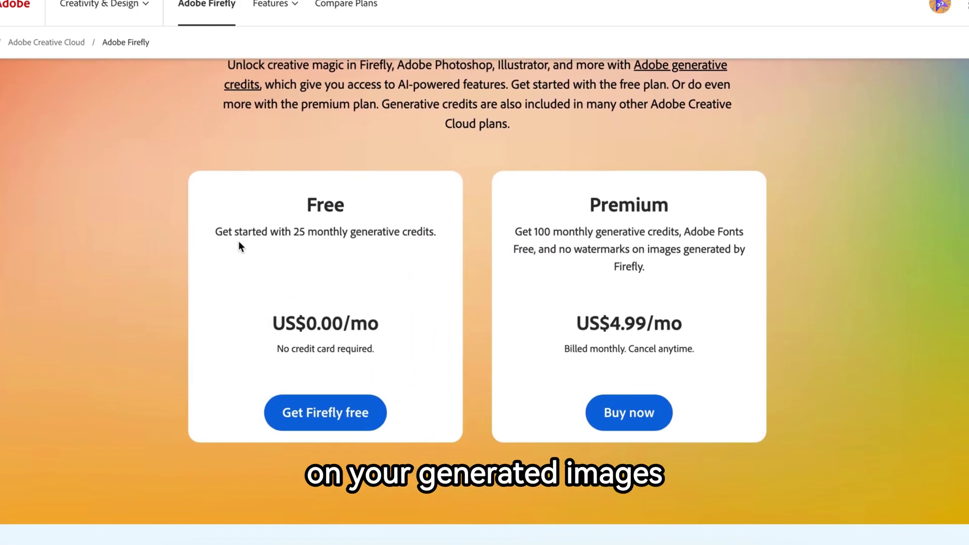
drag(251, 232, 448, 232)
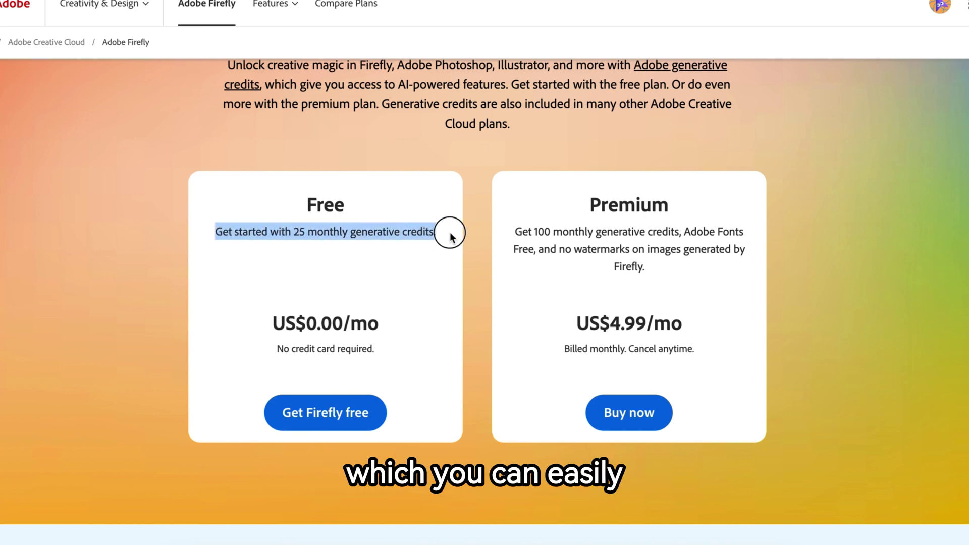
click(309, 199)
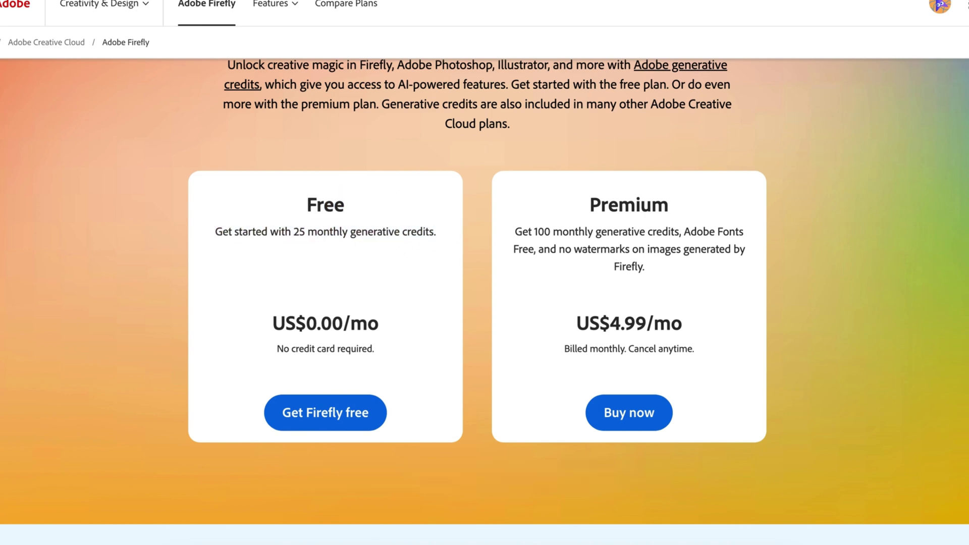
scroll(484, 303, up, 12)
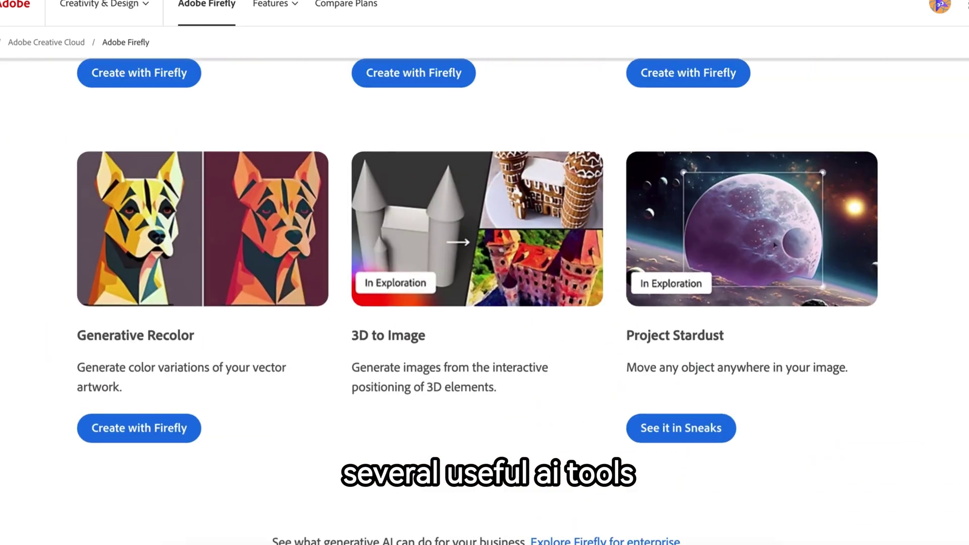
scroll(477, 303, up, 3)
scroll(476, 303, down, 2)
scroll(476, 303, up, 5)
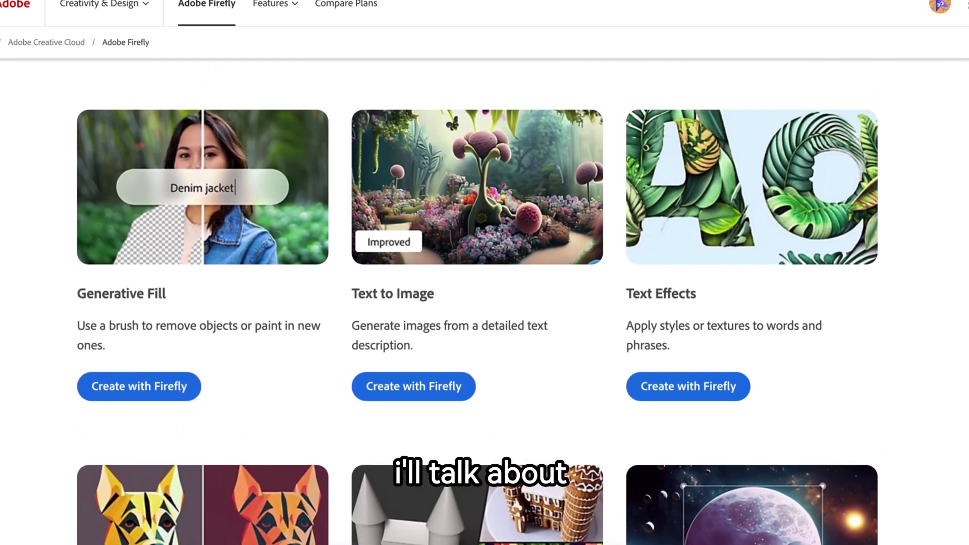
scroll(373, 350, up, 1)
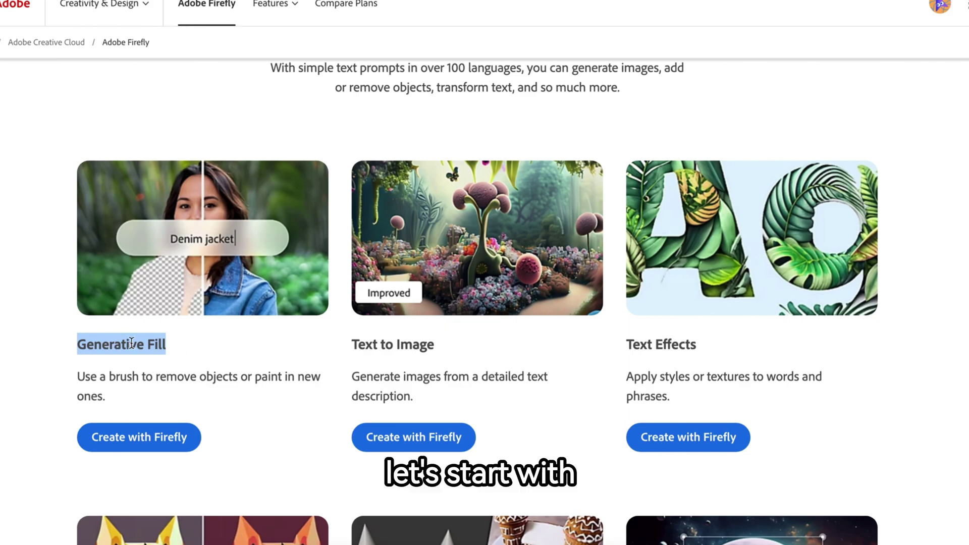
click(43, 349)
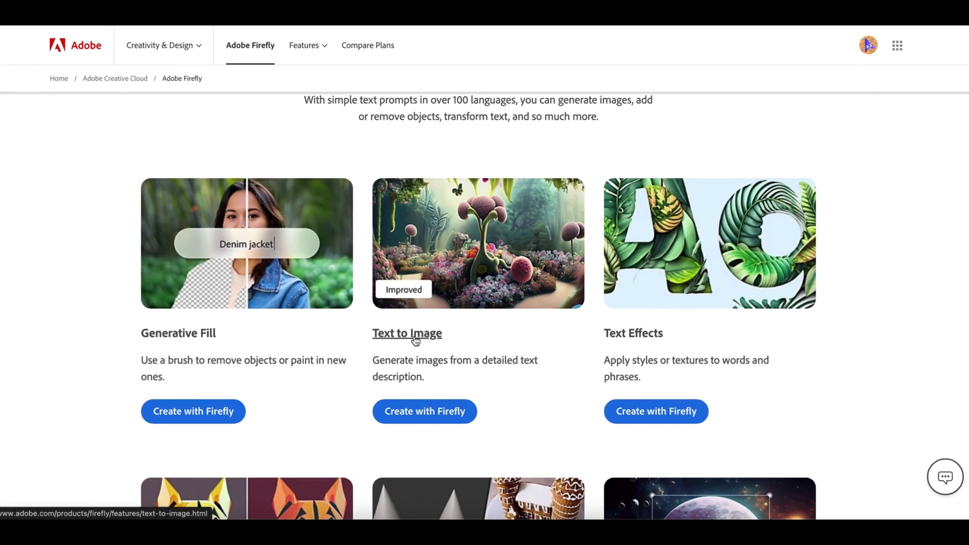
Paste the cute boy with MacBook prompt into Text to Image and generate.
click(409, 348)
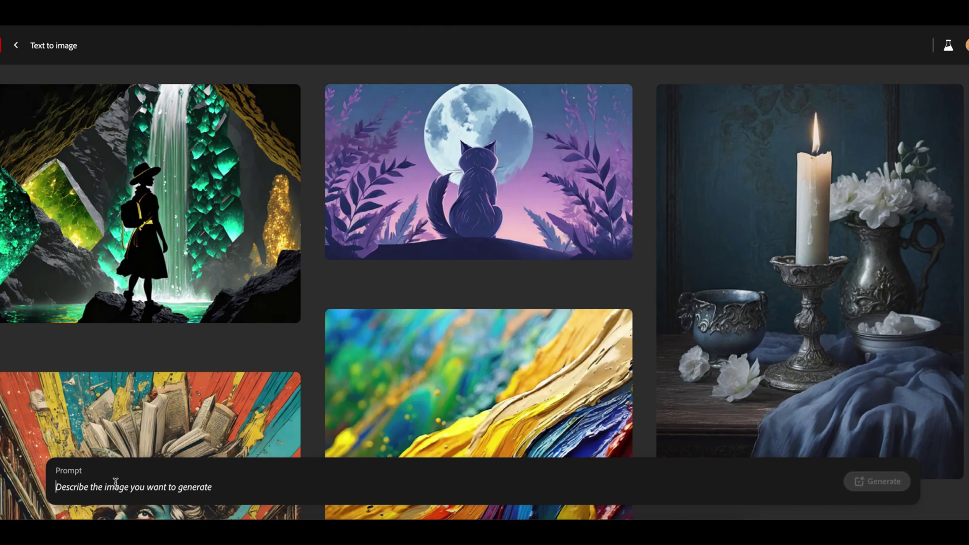
text(A cute boy working on a Macbook in a professional studio, with RGB light, Camera, Microphone, and all studio equipment".)
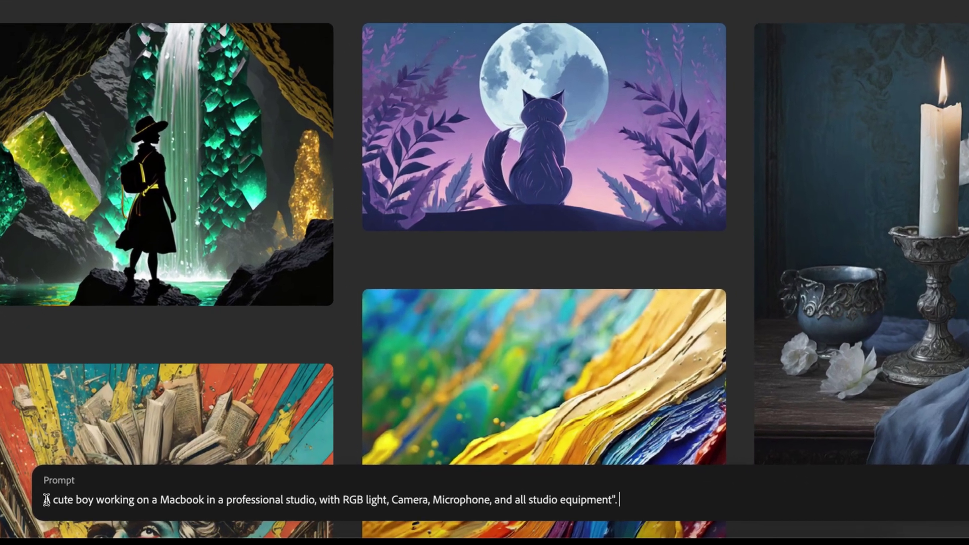
drag(55, 488, 194, 488)
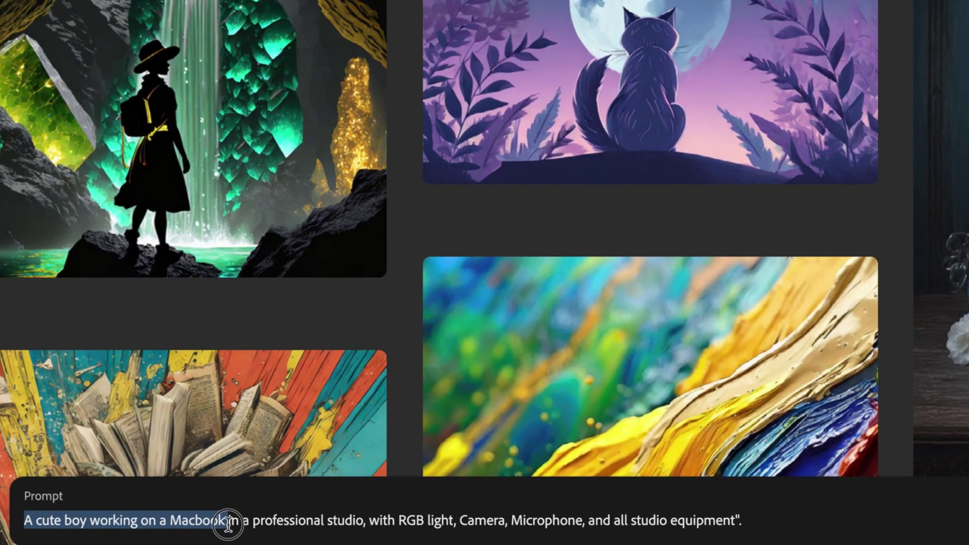
drag(446, 525, 547, 525)
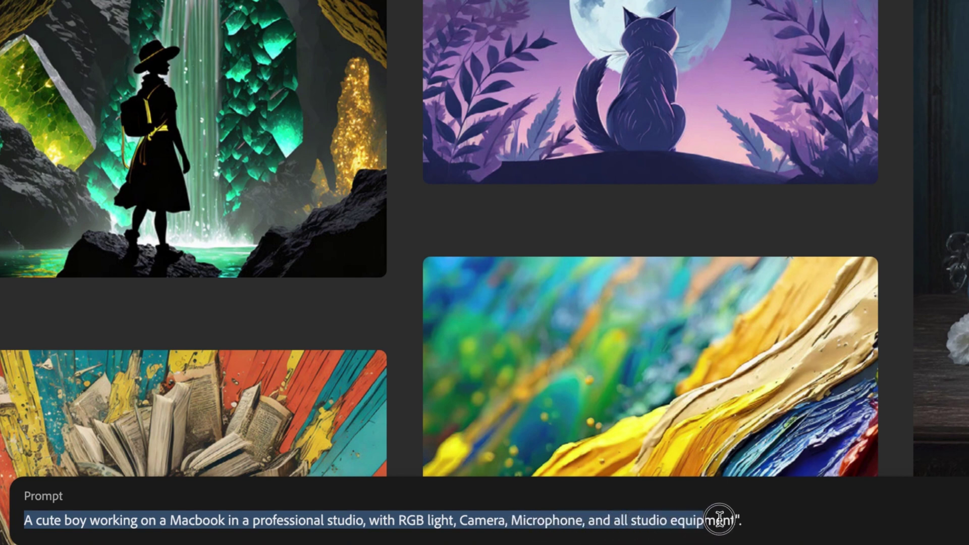
drag(719, 520, 760, 519)
click(912, 520)
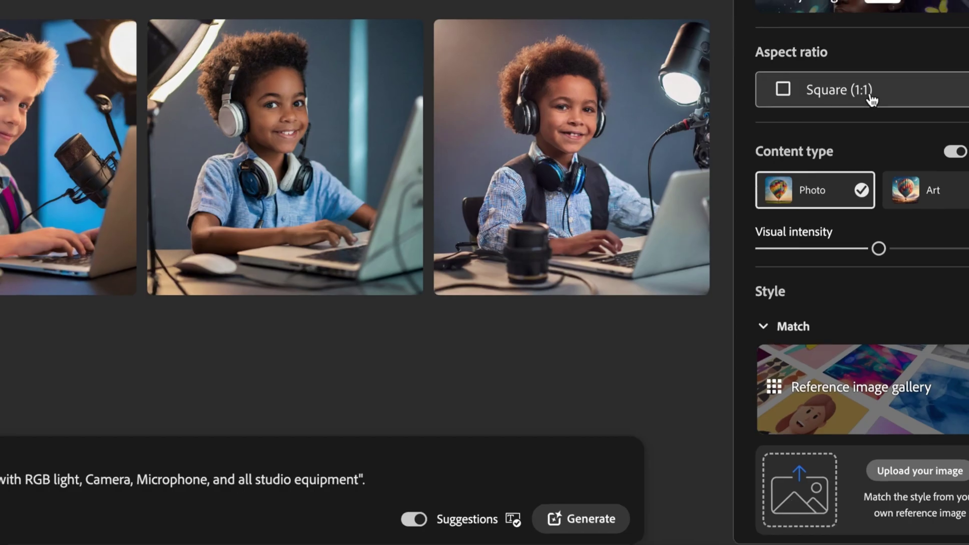
Set the aspect ratio to Landscape (4:3) and apply the Hyper realistic effect.
click(870, 100)
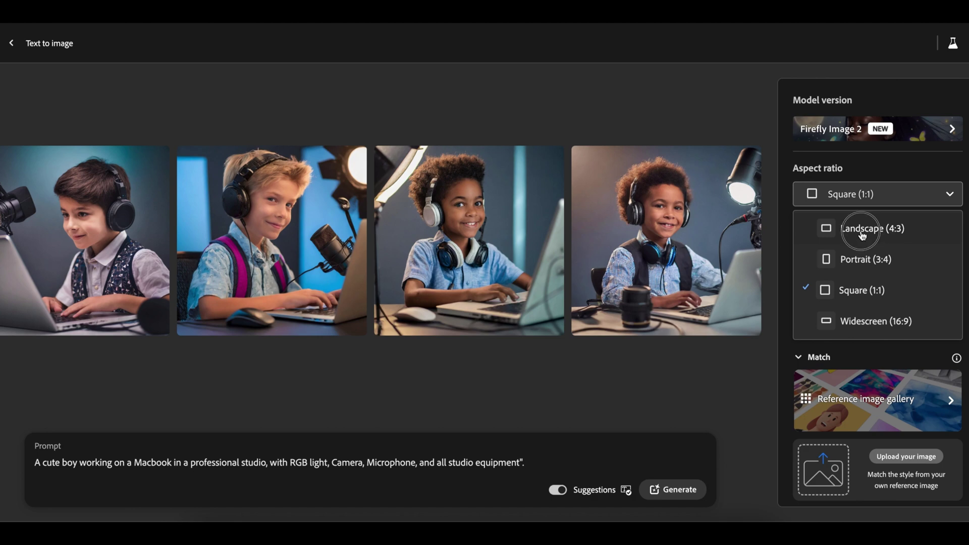
click(862, 234)
scroll(858, 228, down, 5)
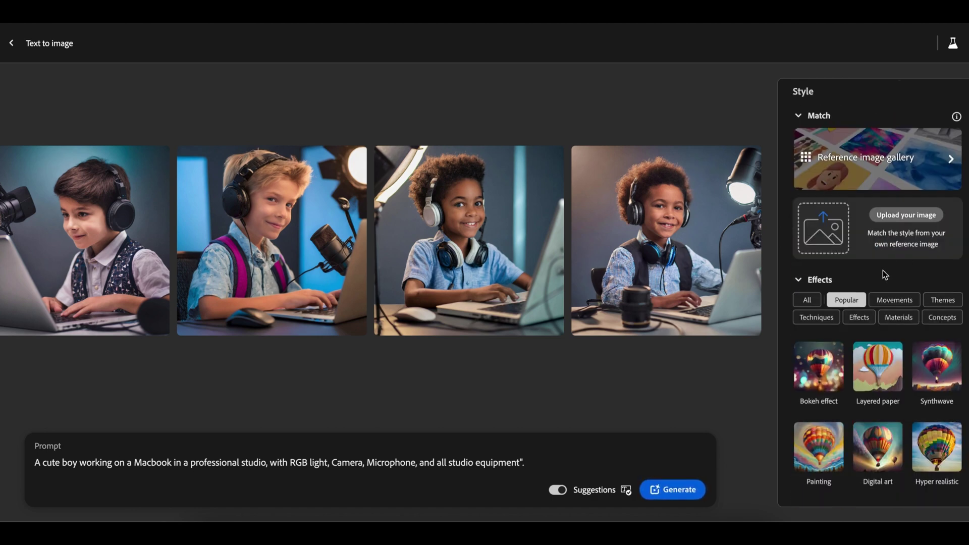
scroll(885, 274, down, 1)
click(937, 406)
scroll(908, 354, down, 4)
Set colour and tone to Vibrant colors, lighting to Backlighting, and regenerate.
click(898, 303)
click(880, 260)
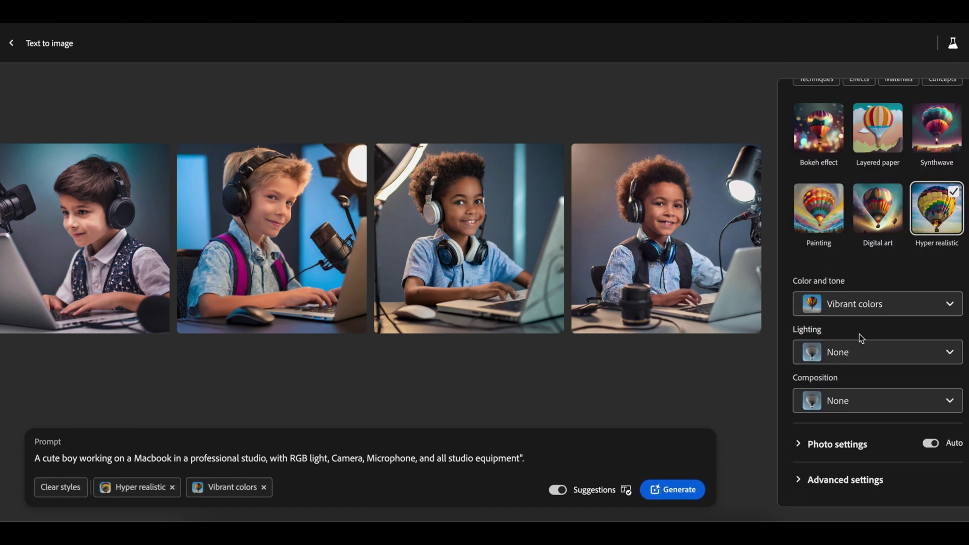
click(862, 349)
click(858, 80)
click(537, 460)
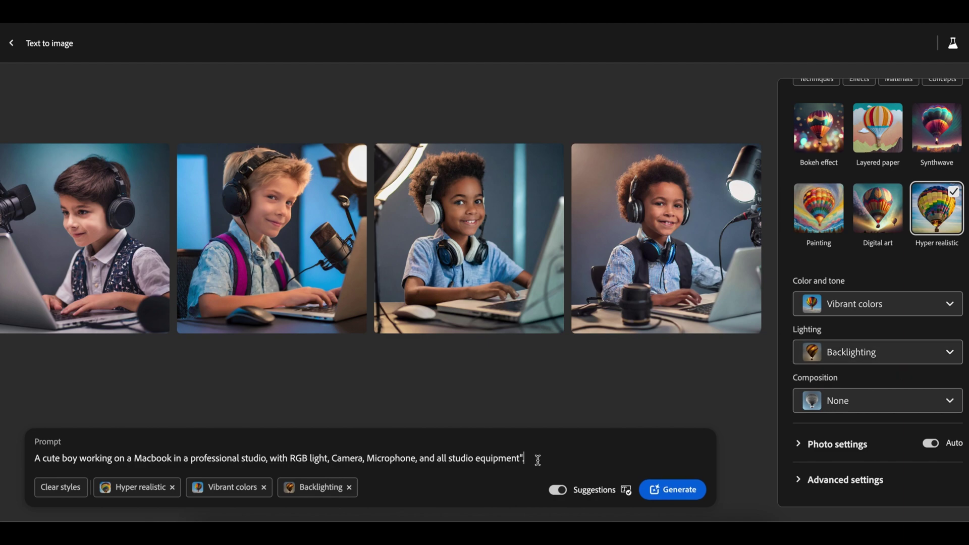
click(661, 492)
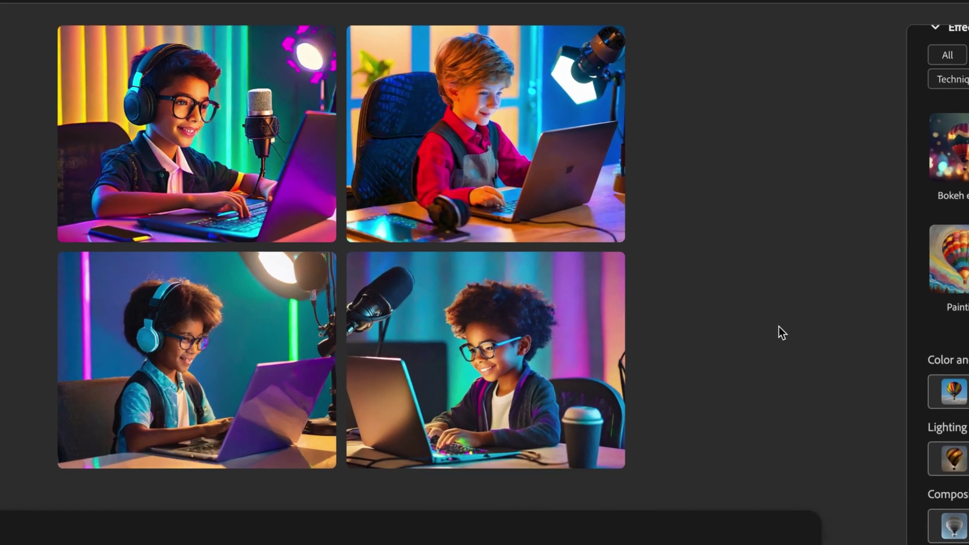
mouse_move(259, 174)
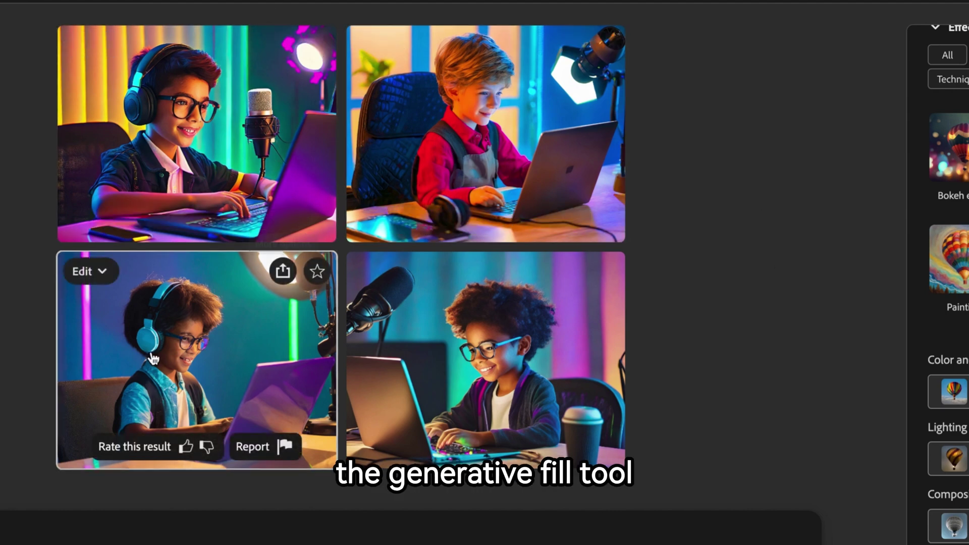
Use Generative fill on the top-left image to paint over the microphone and generate 'Microphone'.
mouse_move(188, 110)
click(104, 45)
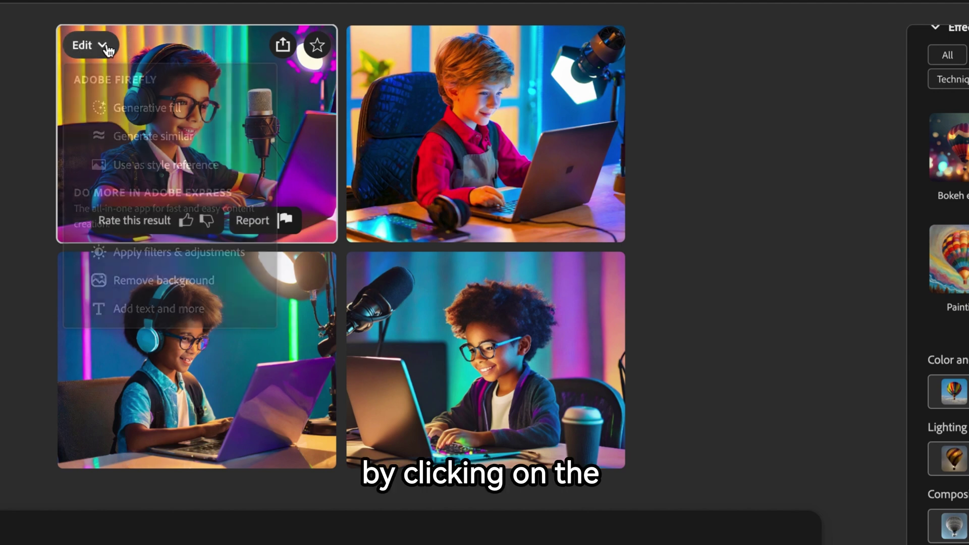
click(162, 110)
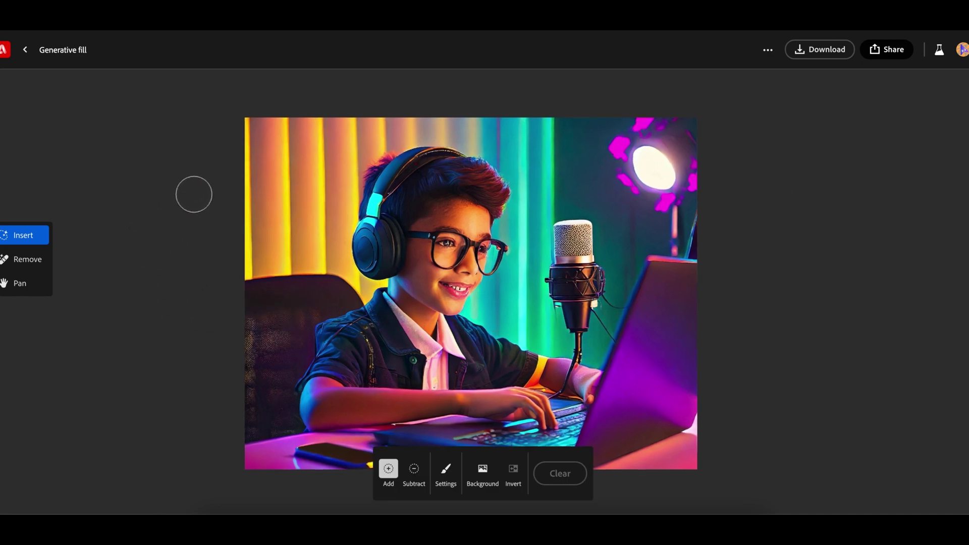
drag(564, 222, 562, 295)
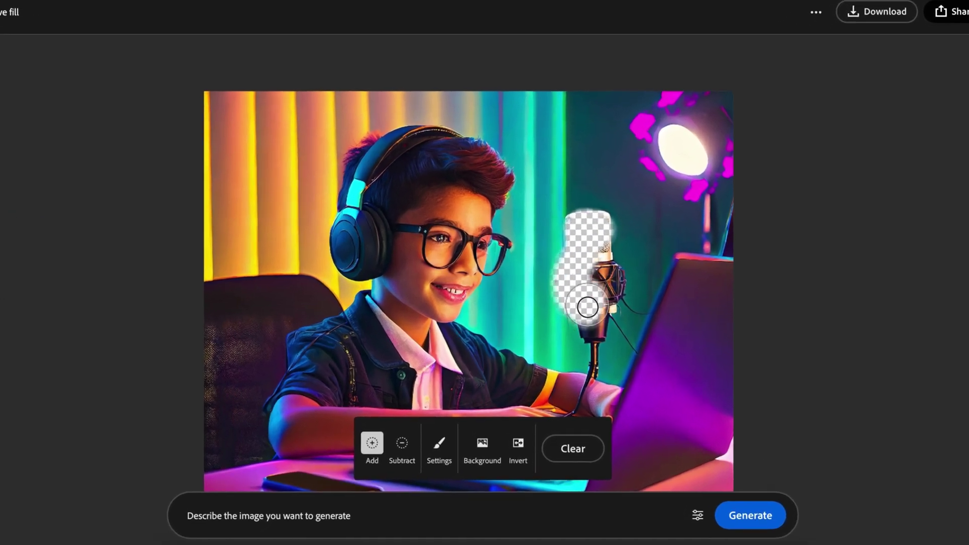
click(278, 517)
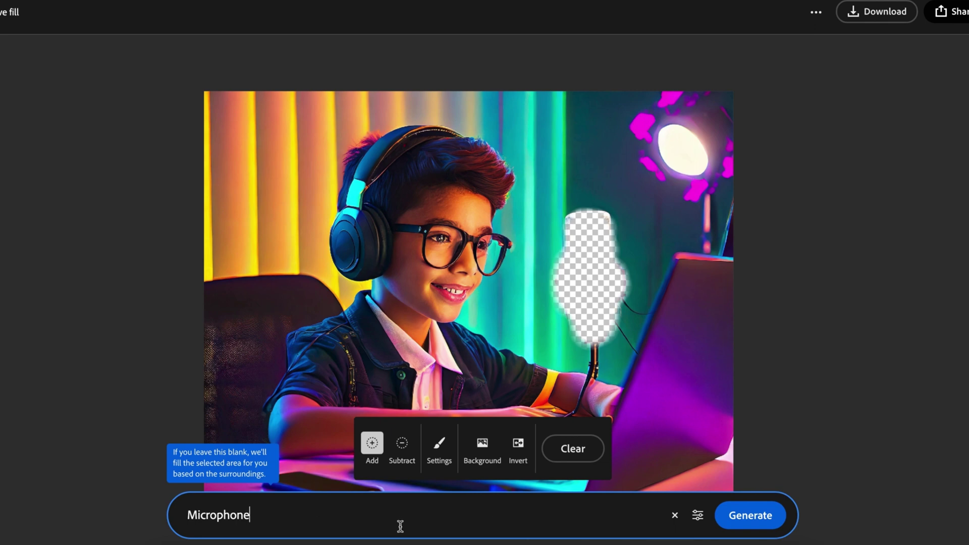
click(750, 515)
Compare the microphone variations and settle on the silver one.
click(447, 501)
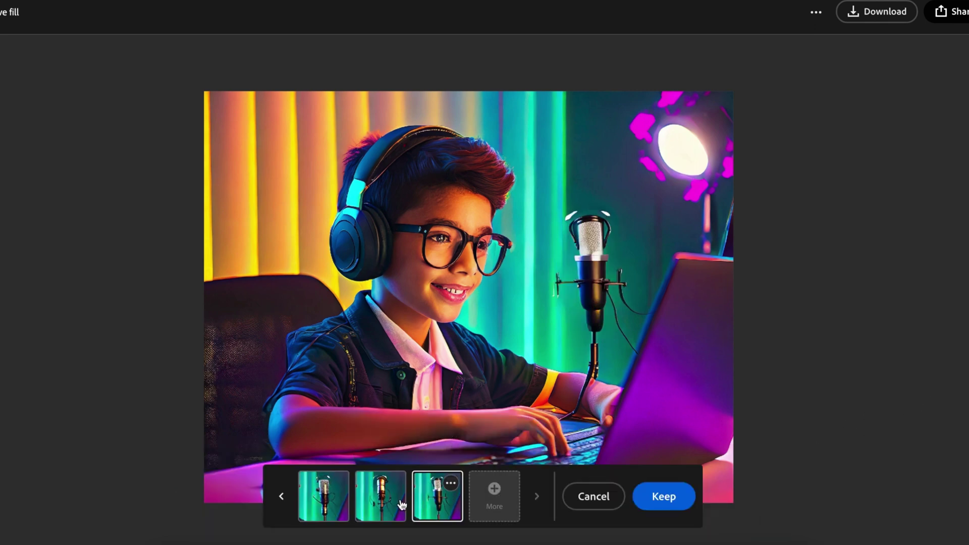
click(381, 509)
click(328, 509)
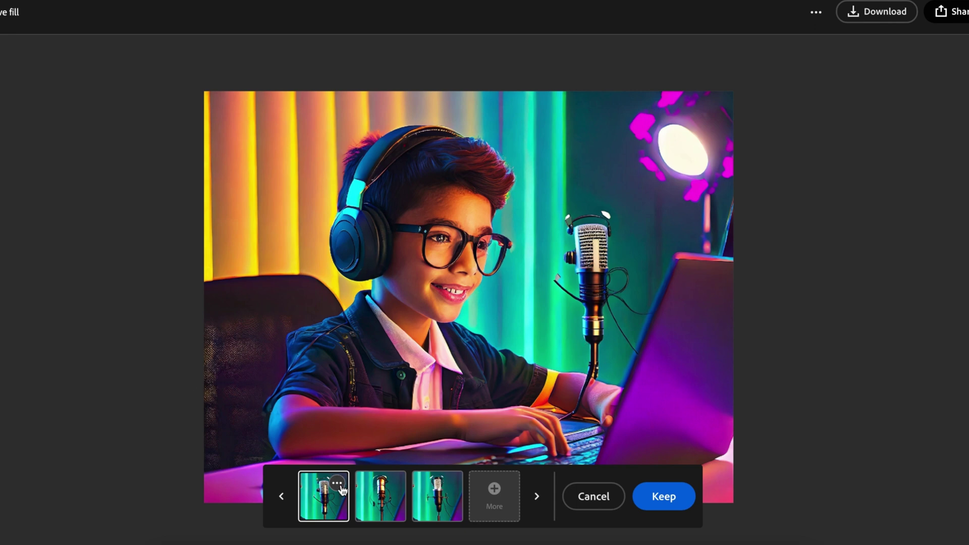
click(374, 500)
click(347, 499)
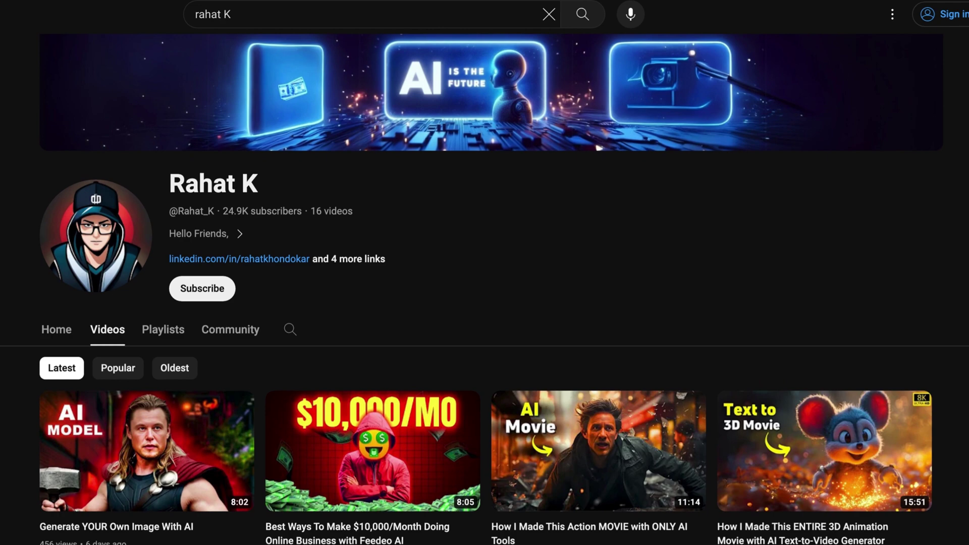
Scroll down the YouTube channel's Videos tab of AI tutorials.
scroll(485, 289, down, 4)
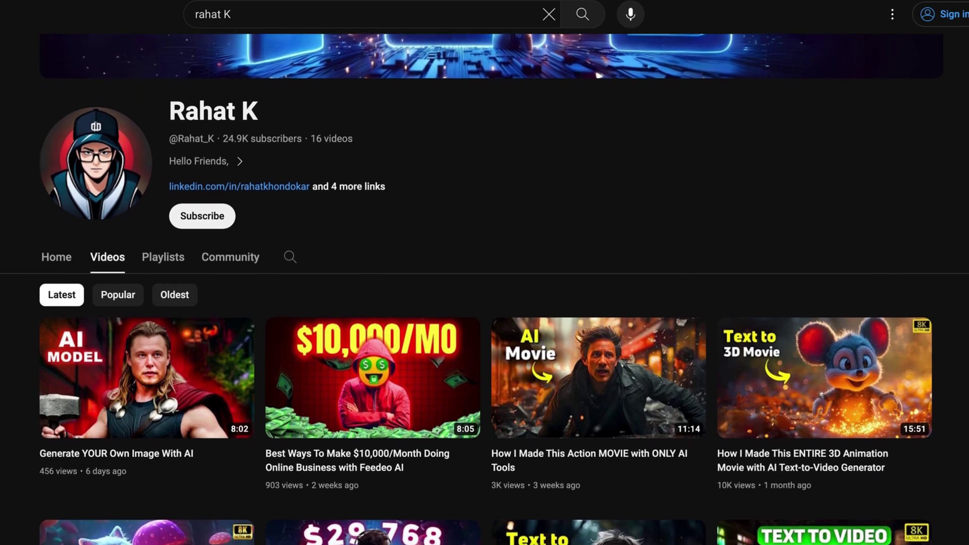
scroll(485, 289, down, 5)
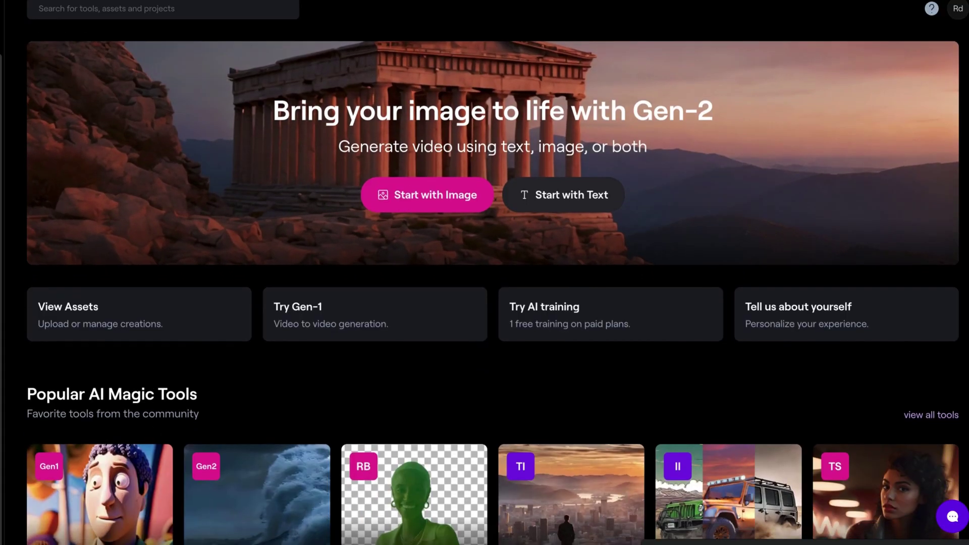
scroll(593, 281, down, 5)
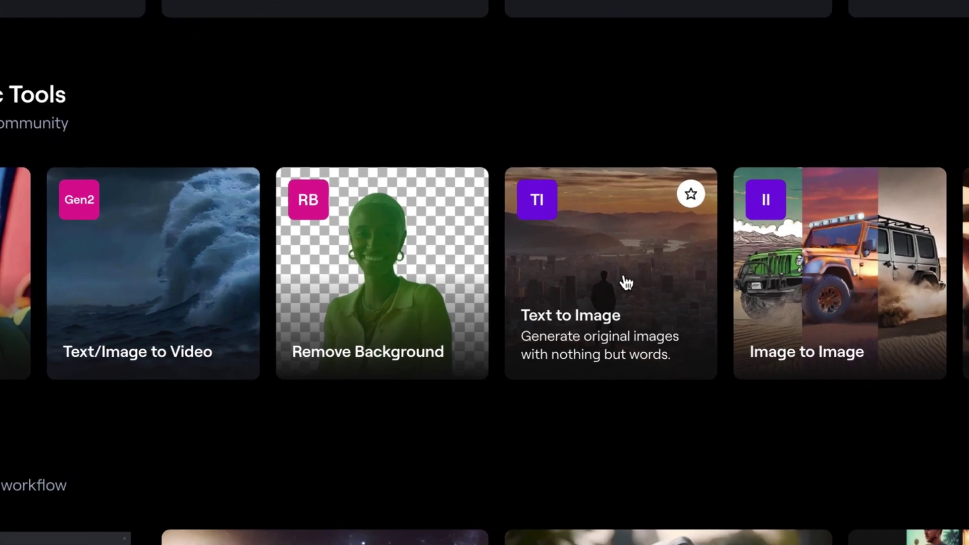
Open Runway's Text to Image generator and paste the boy-in-studio prompt.
click(626, 283)
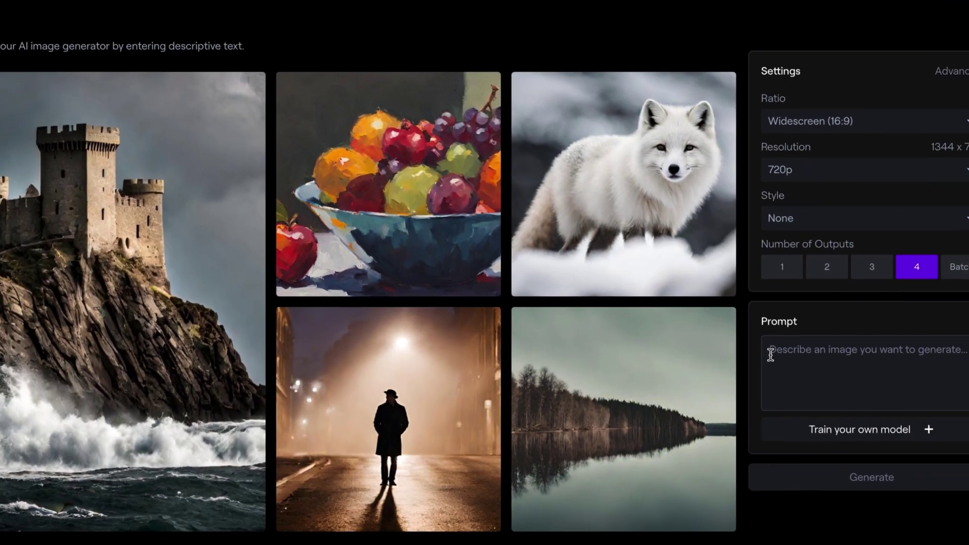
click(770, 349)
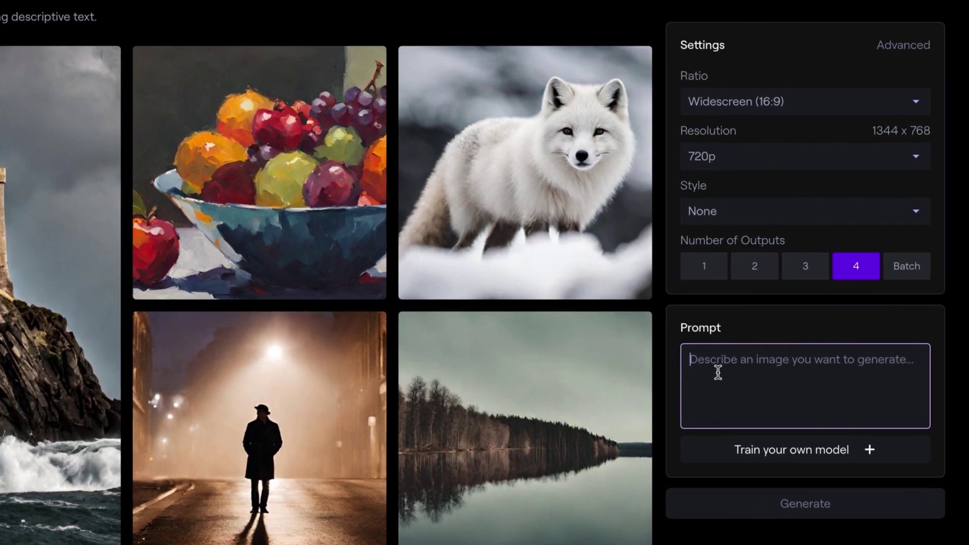
text(A cute boy working on a MacBook in a professional studio, with RGB light, Camera, Microphone, and all studio equipment)
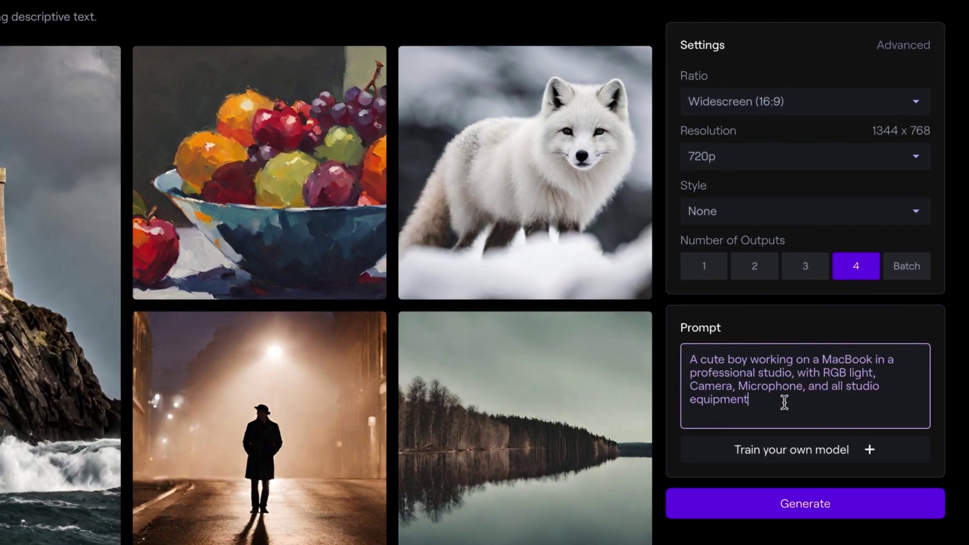
drag(784, 402, 682, 360)
key(ctrl+c)
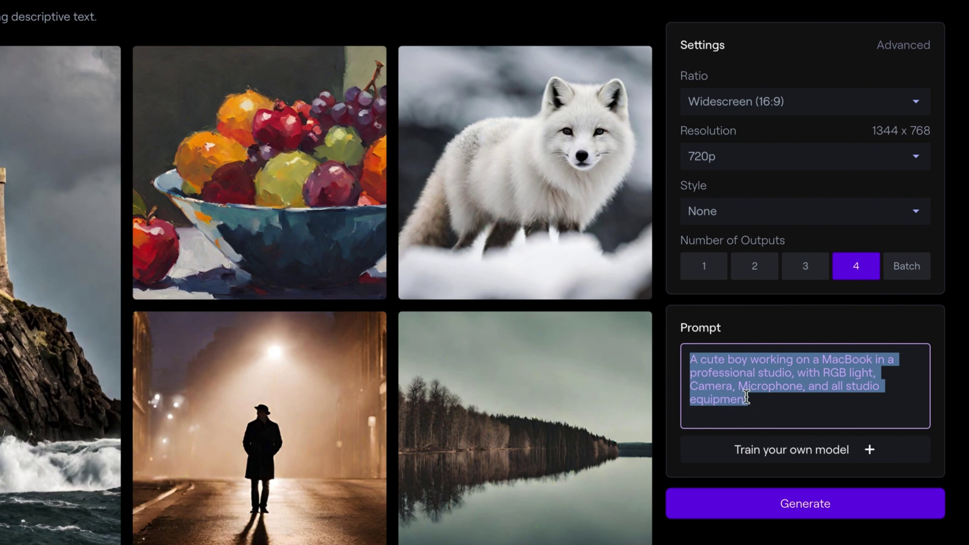
click(778, 404)
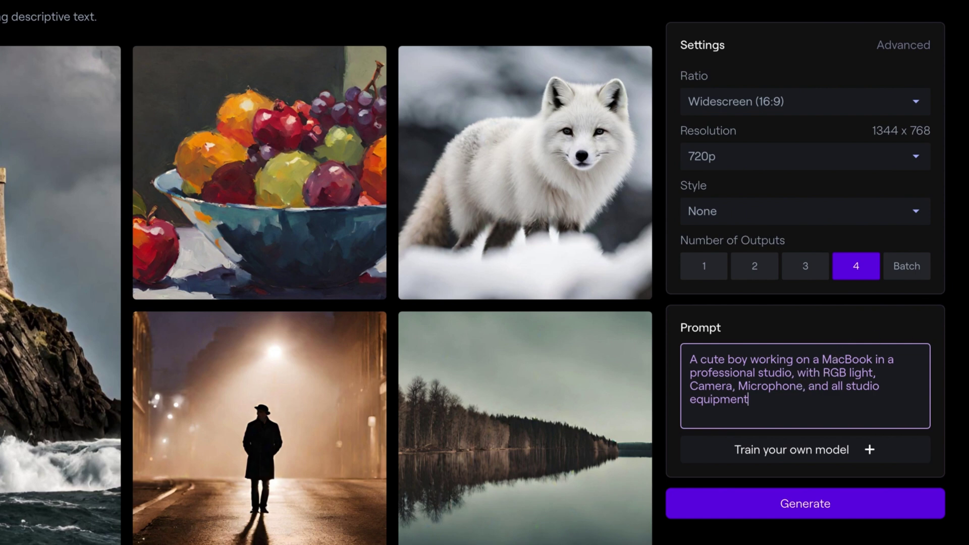
Choose the Cinematic style and generate two images.
click(762, 216)
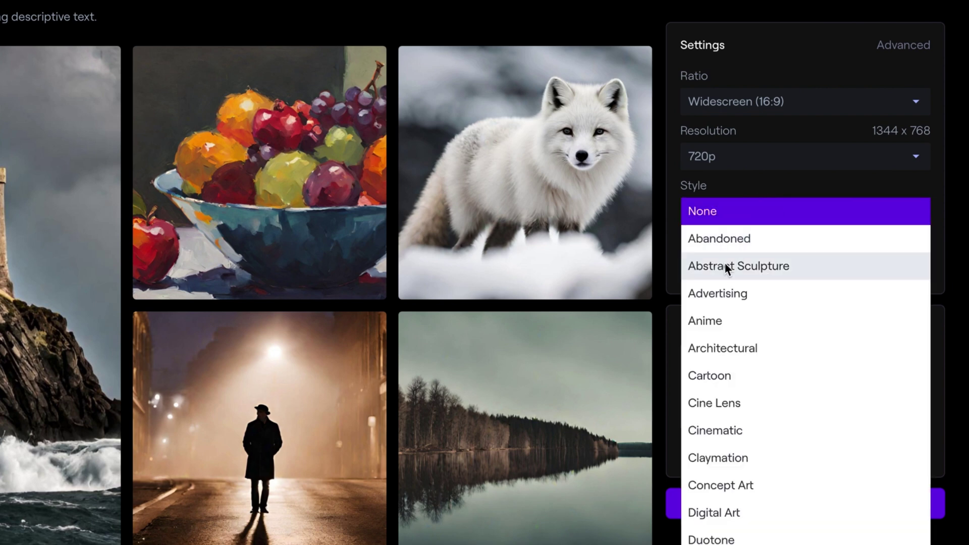
click(726, 432)
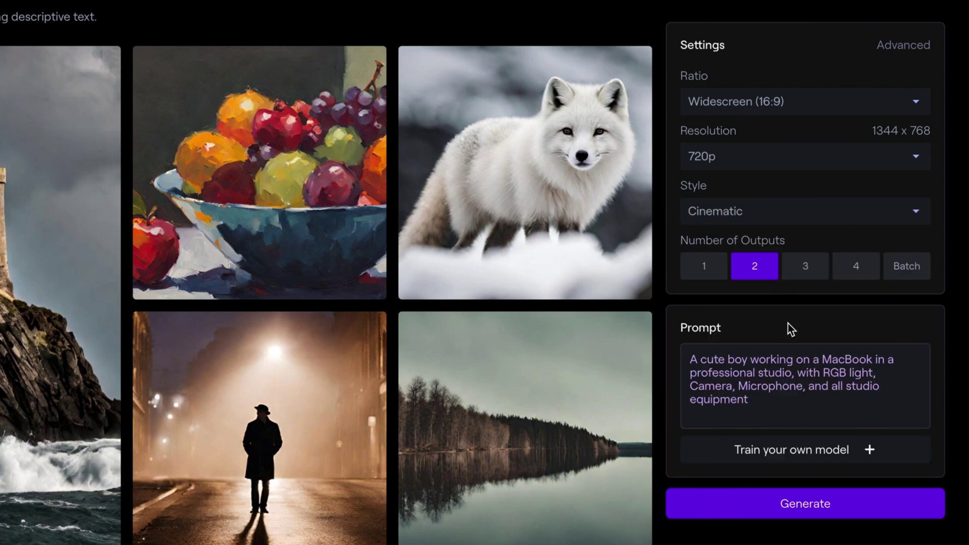
click(780, 505)
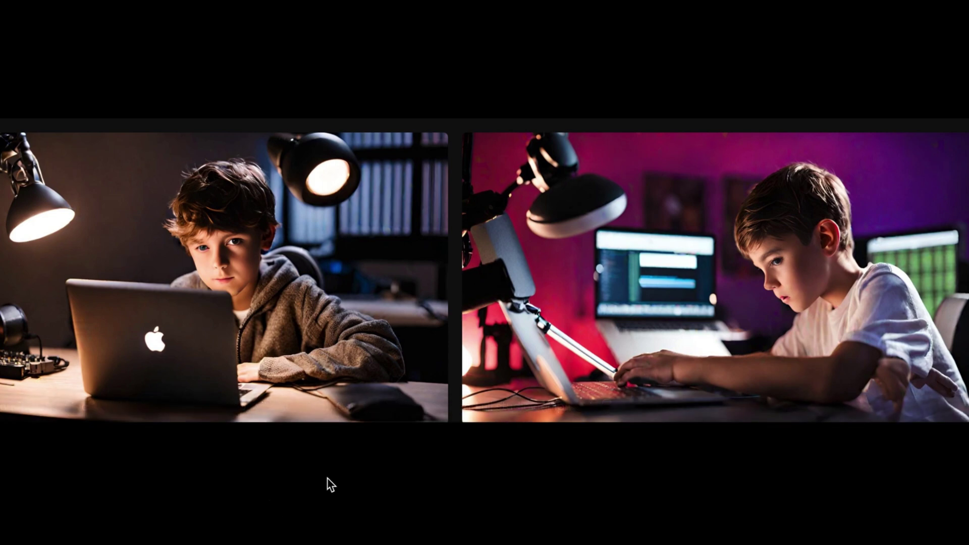
mouse_move(244, 310)
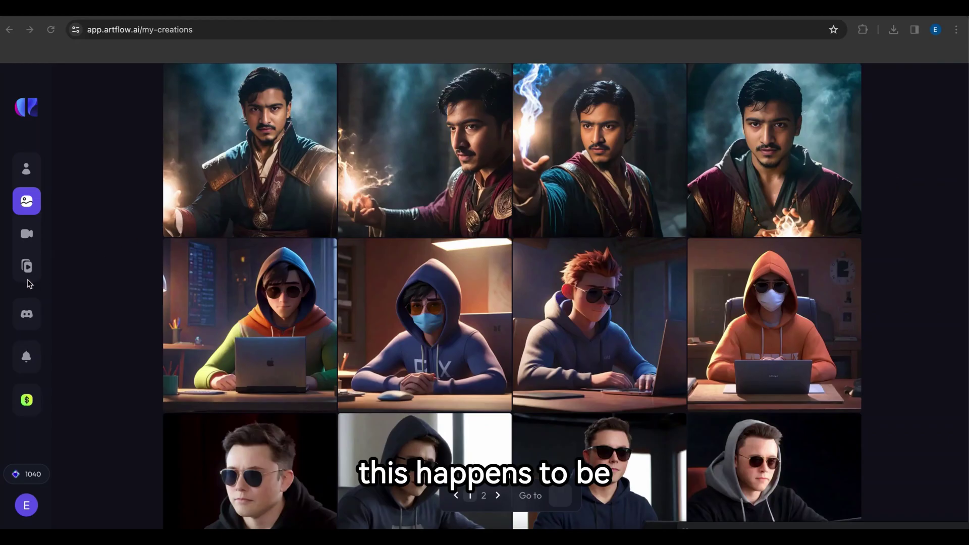
Browse to page two of My Creations, then open the Create Images generation form.
mouse_move(56, 295)
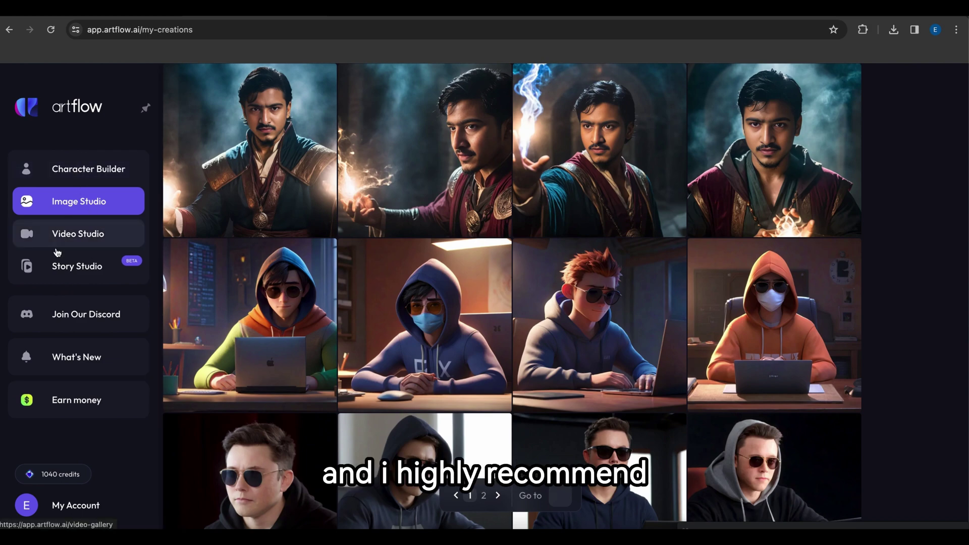
scroll(915, 306, down, 3)
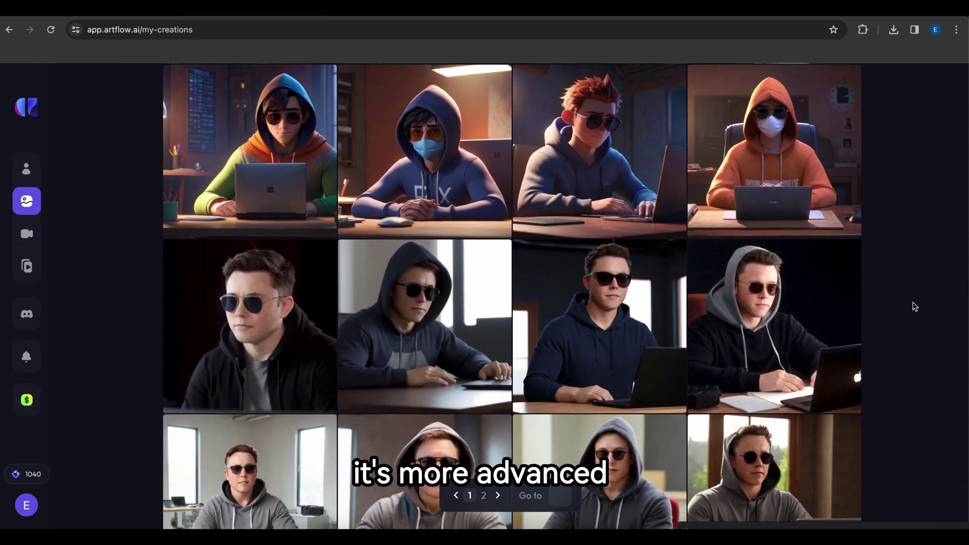
scroll(915, 306, down, 5)
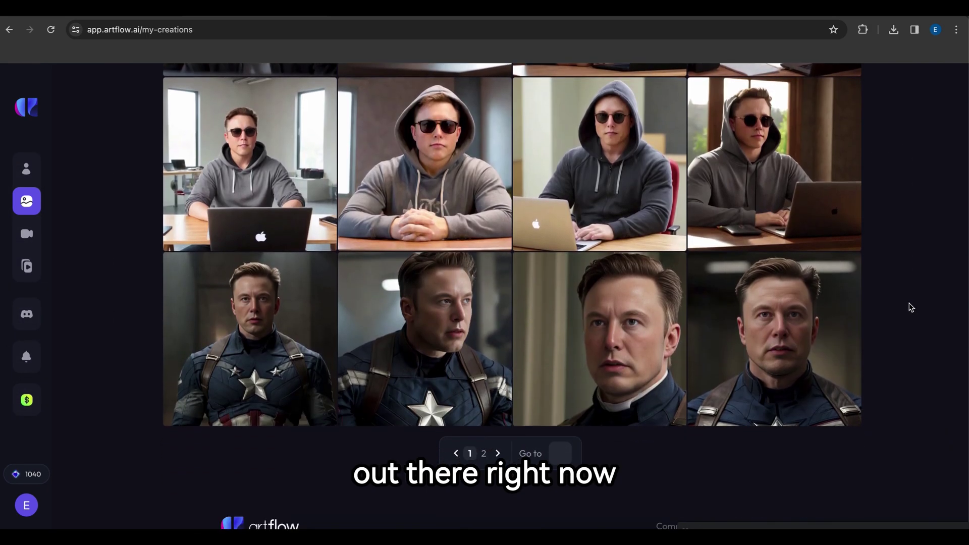
scroll(911, 307, down, 2)
click(500, 379)
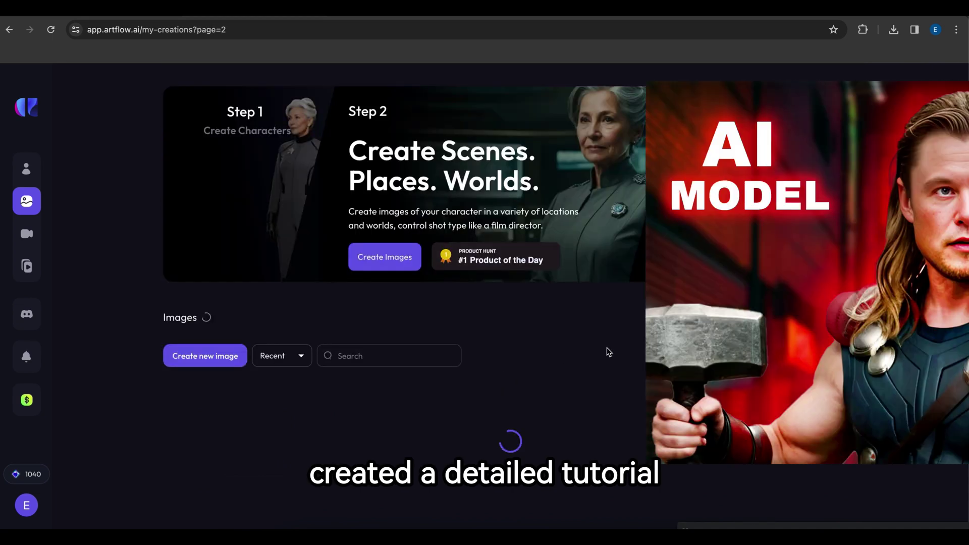
scroll(916, 301, down, 5)
scroll(915, 300, down, 6)
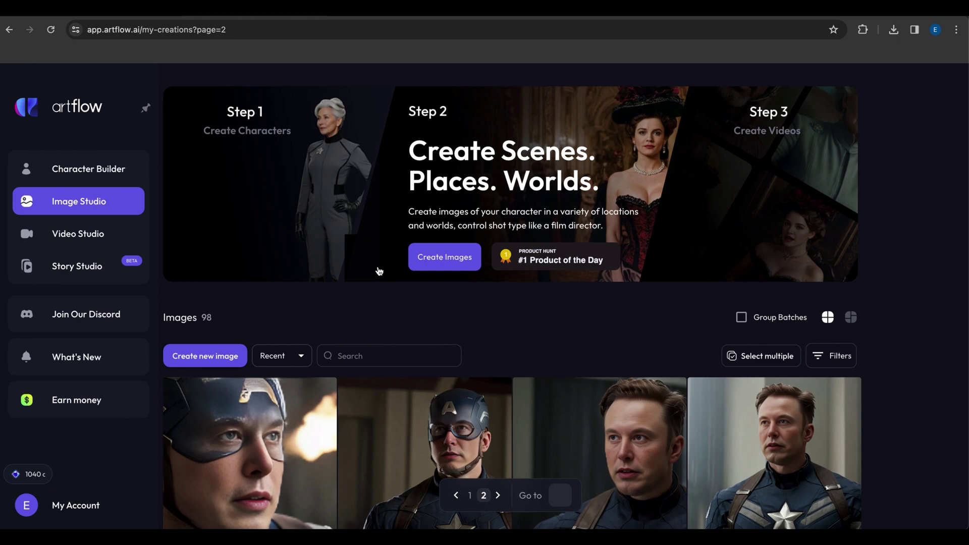
click(383, 257)
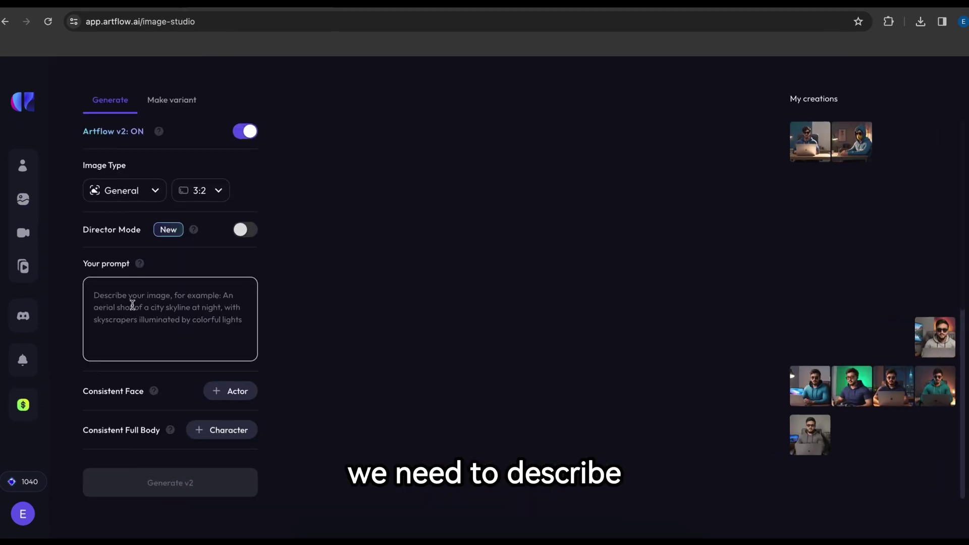
Paste the boy-in-studio prompt, reapply the Cinematic style, and generate with Artflow v2.
click(132, 305)
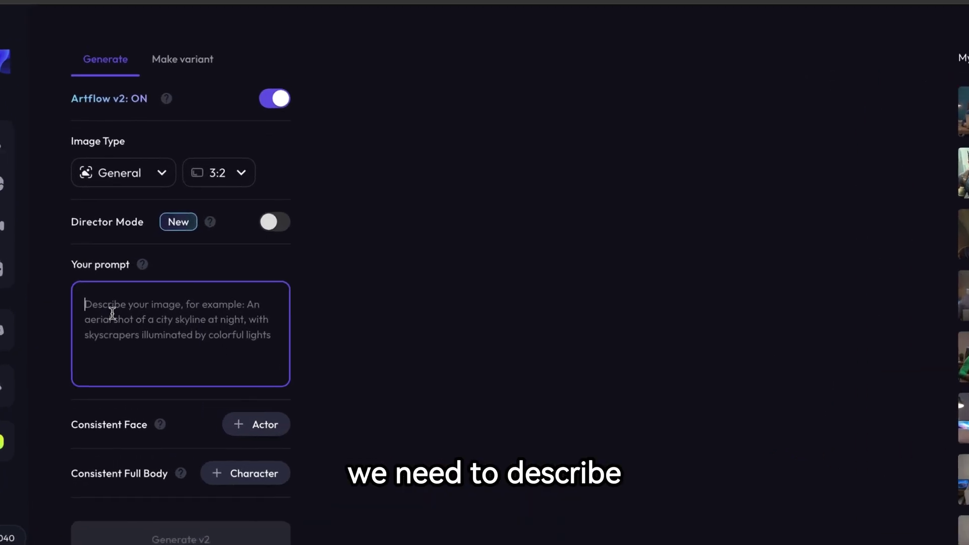
key(ctrl+v)
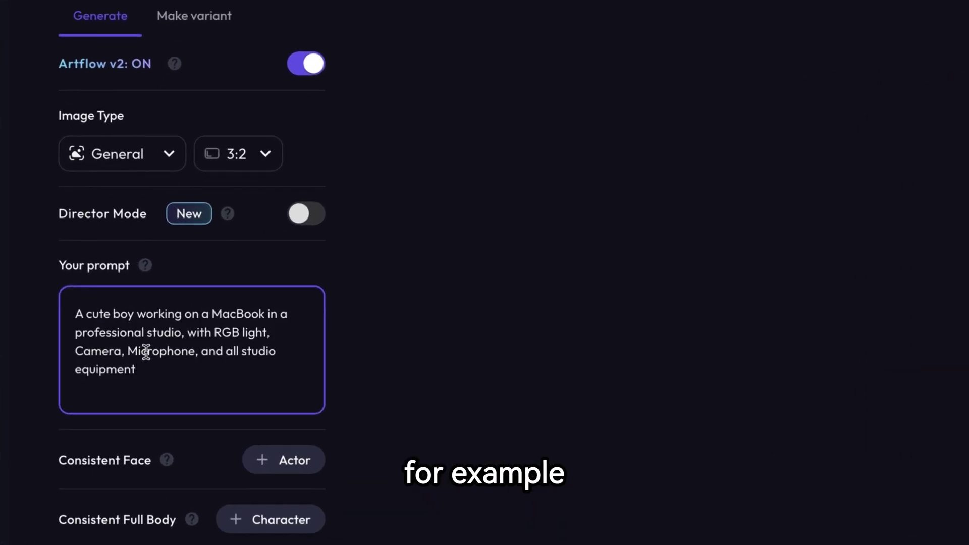
scroll(235, 356, down, 3)
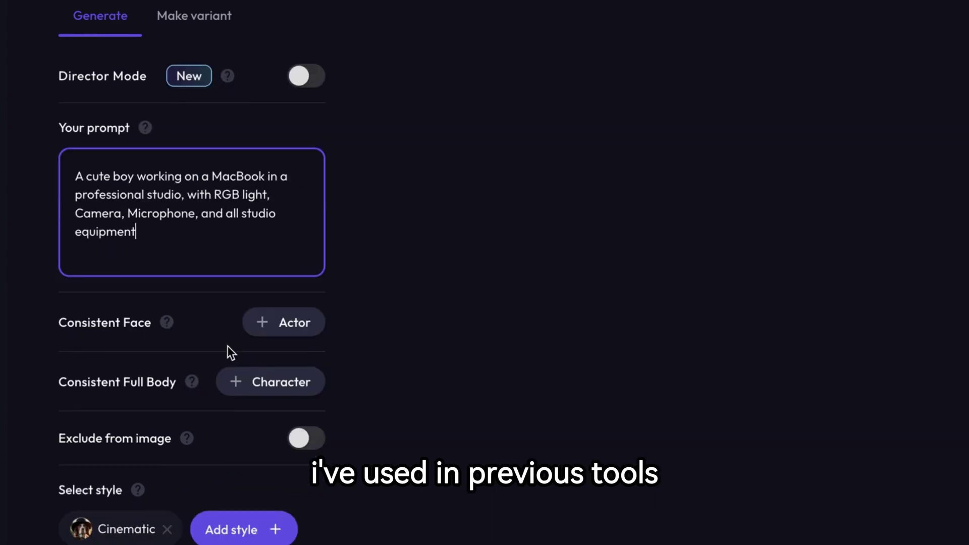
click(167, 529)
click(145, 533)
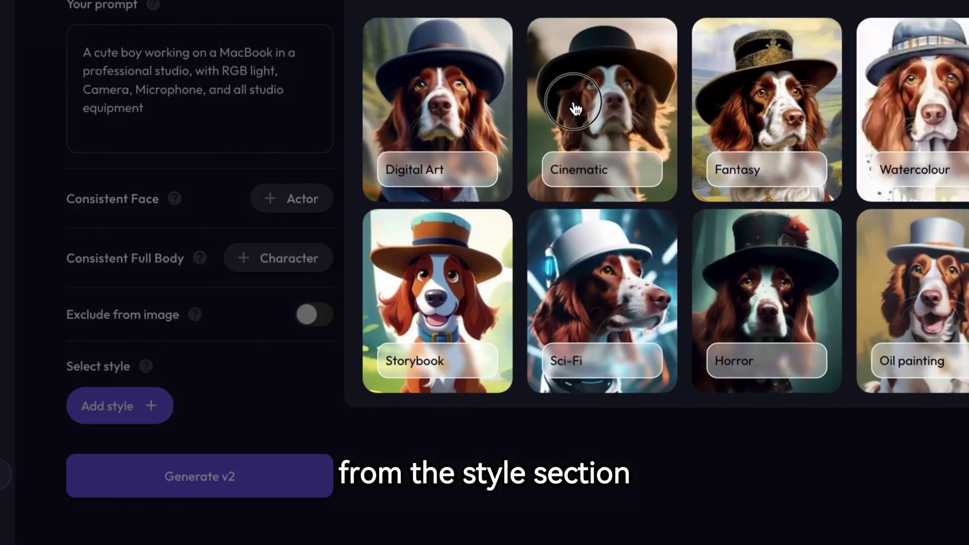
click(574, 108)
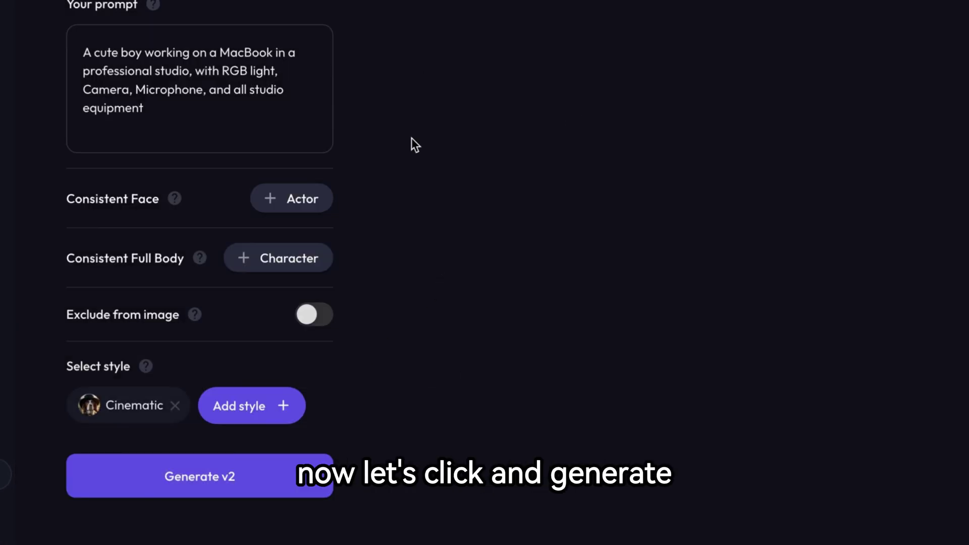
click(210, 474)
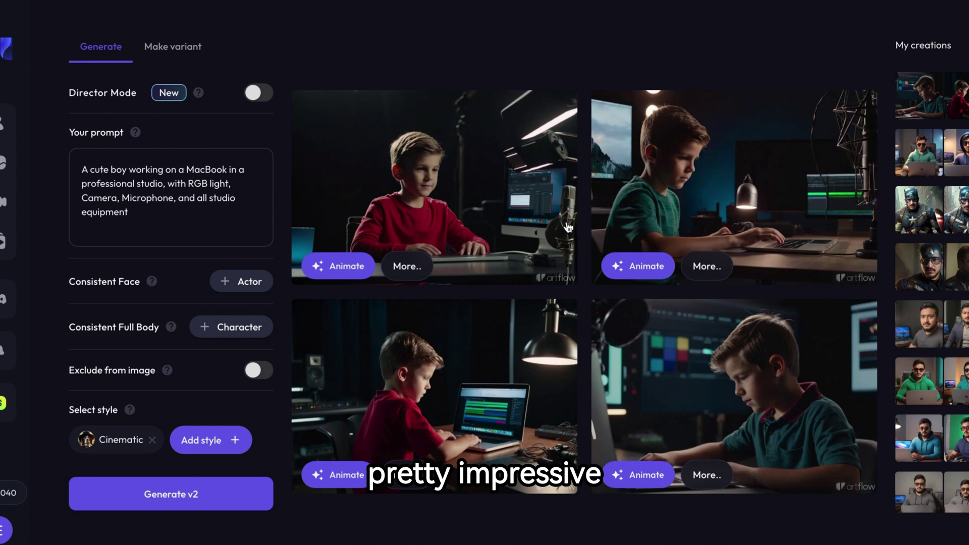
In Character Builder, scroll to Actors and create an image from the second actor.
mouse_move(3, 51)
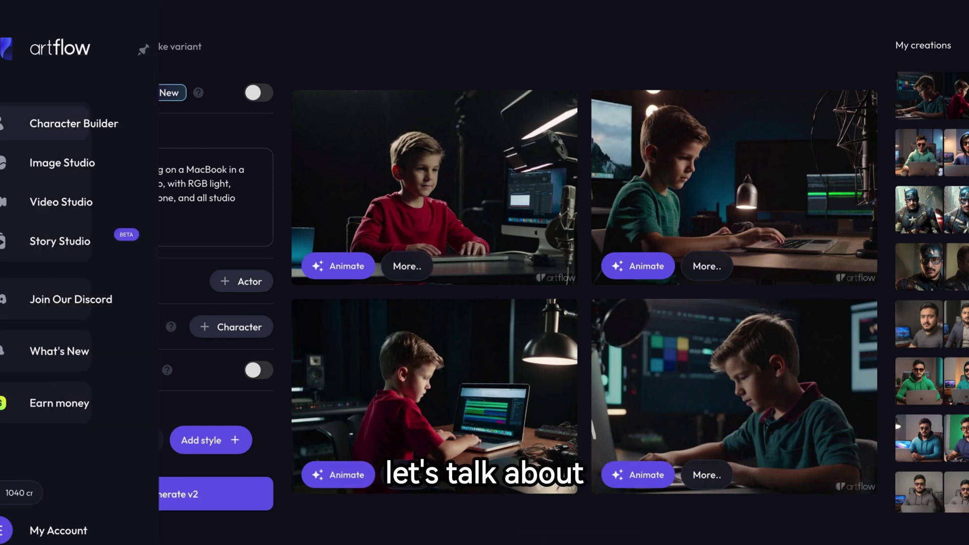
click(63, 126)
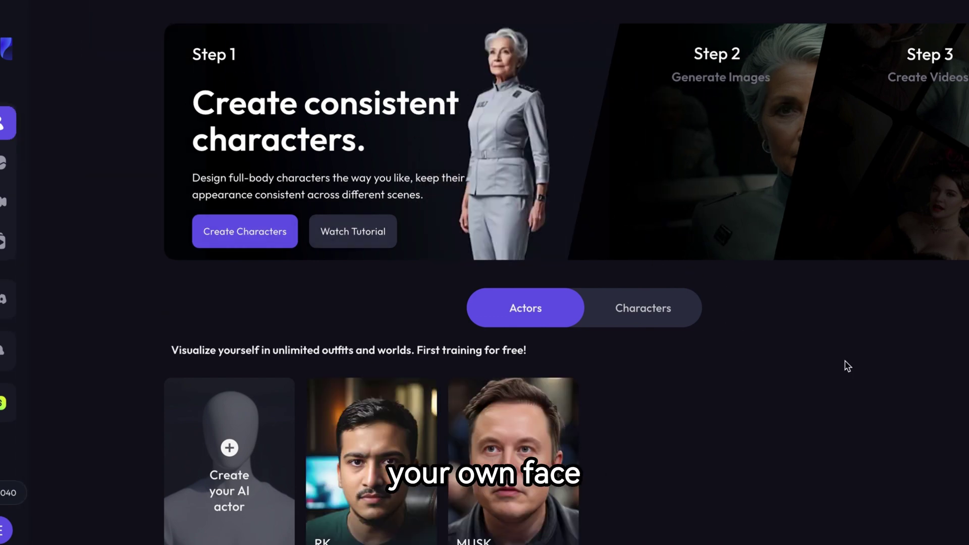
scroll(716, 362, down, 2)
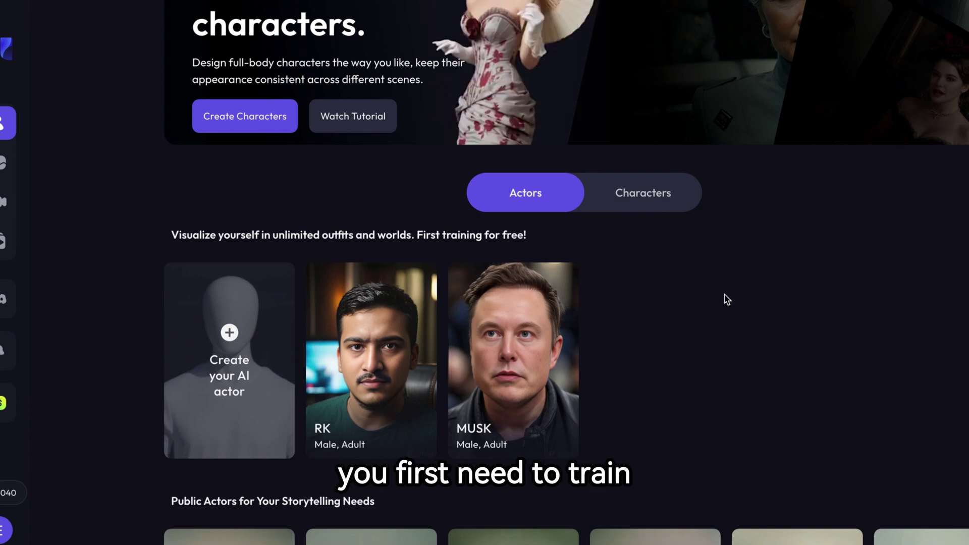
drag(192, 235, 577, 257)
click(608, 276)
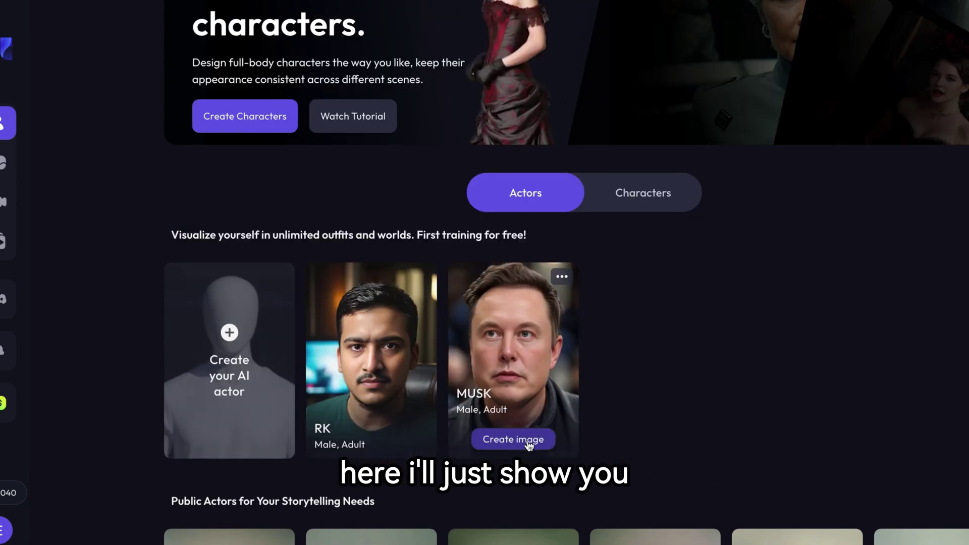
click(500, 441)
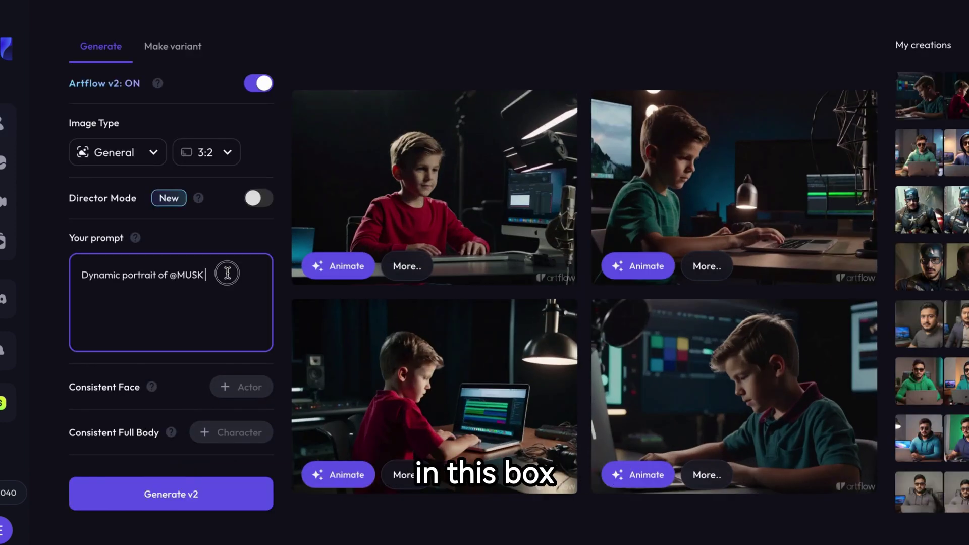
Paste the boy studio prompt, prefix it with the saved actor's tag, and generate.
right_click(130, 274)
click(152, 319)
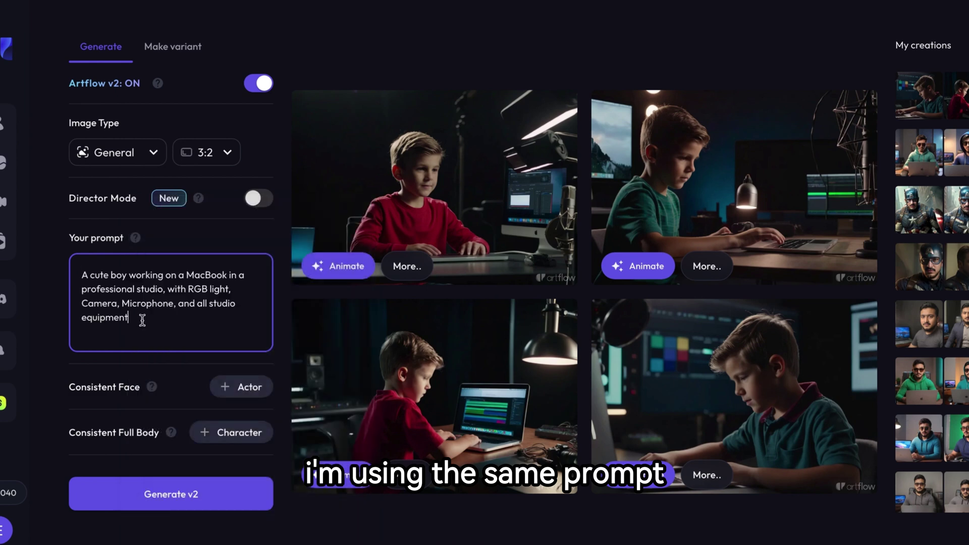
click(78, 273)
text(@)
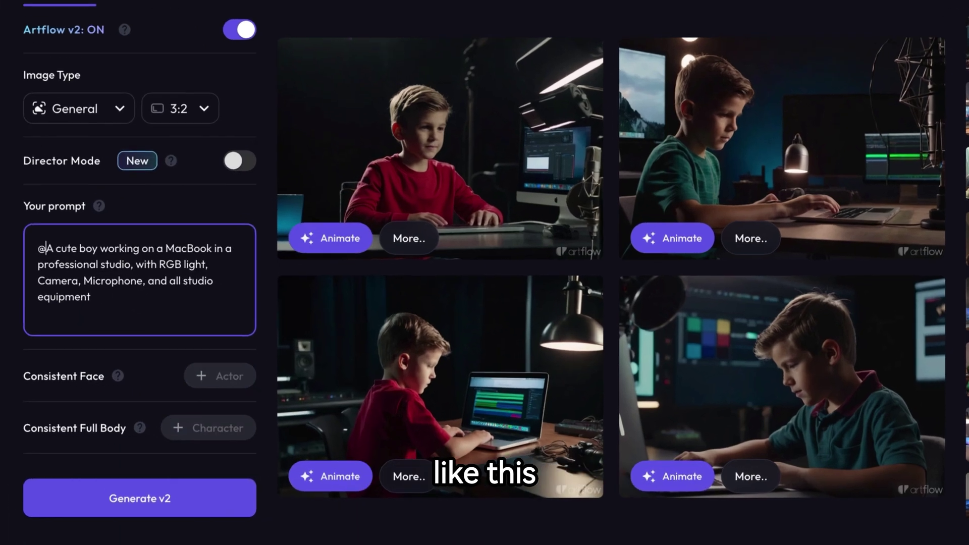
text(MUSK)
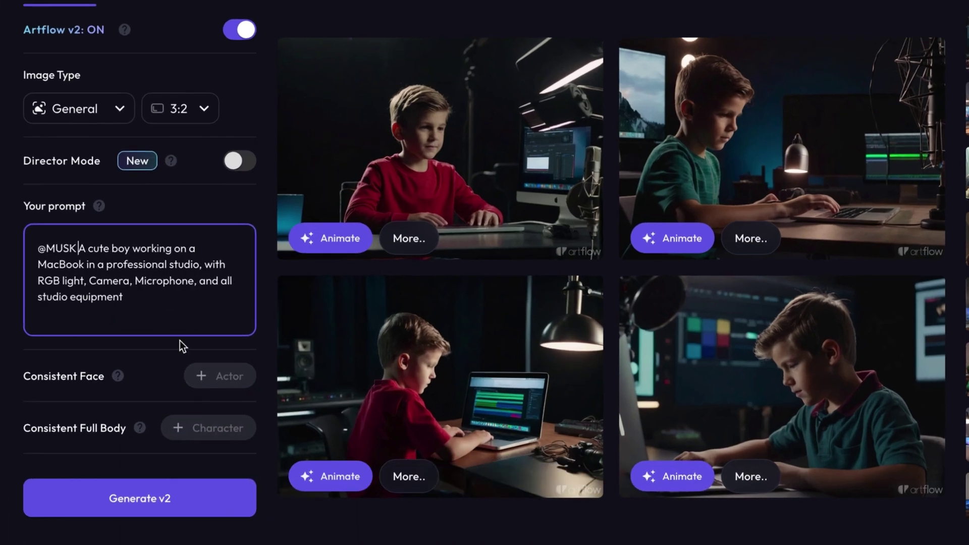
click(175, 318)
scroll(202, 320, down, 3)
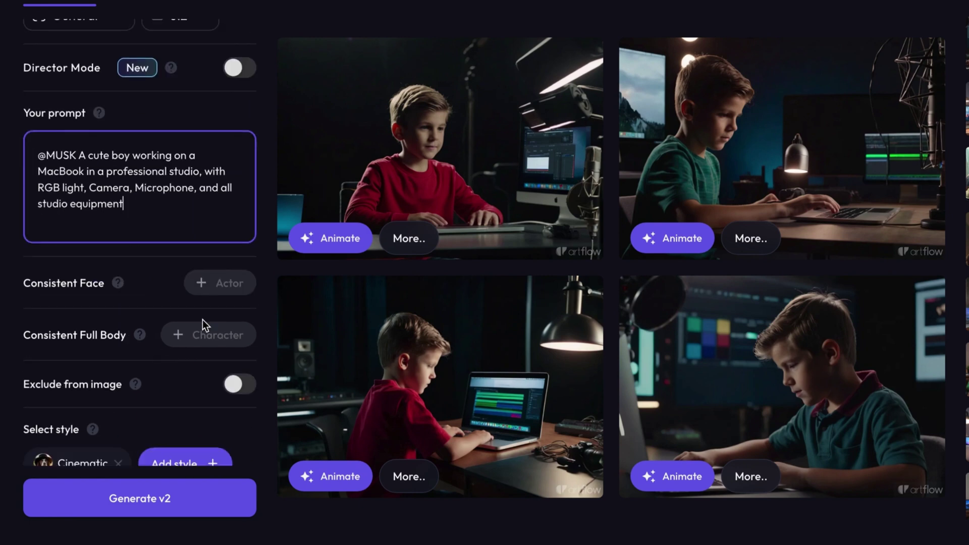
click(145, 505)
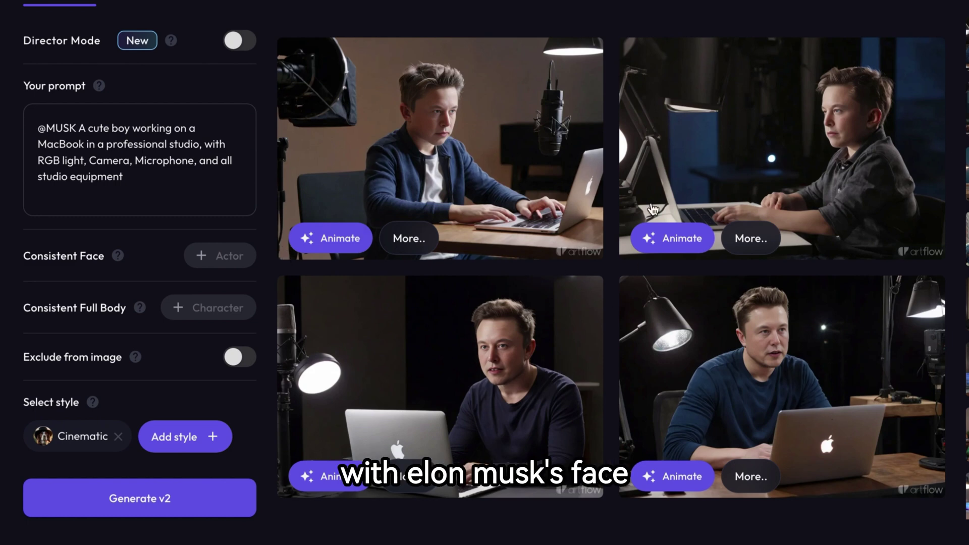
View each of the four generated actor images in detail.
click(525, 171)
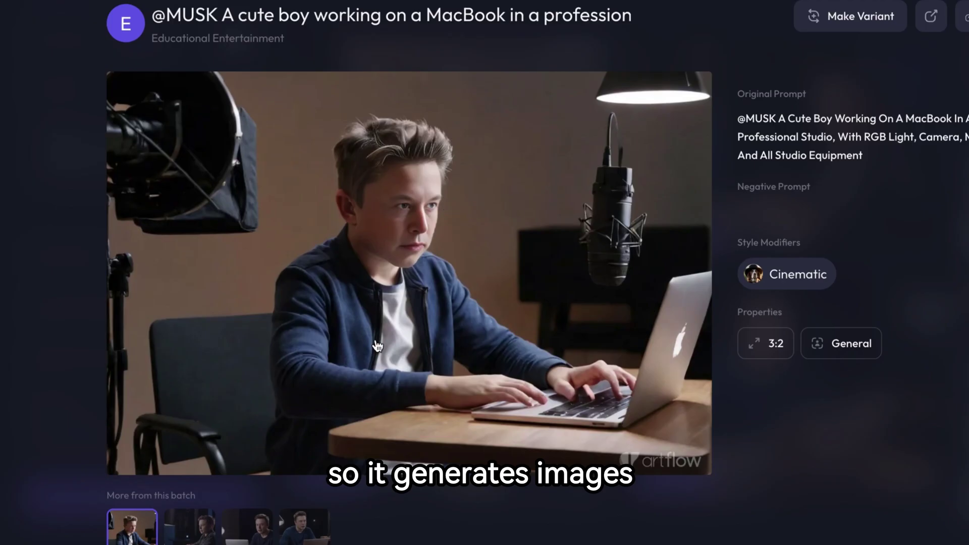
click(185, 534)
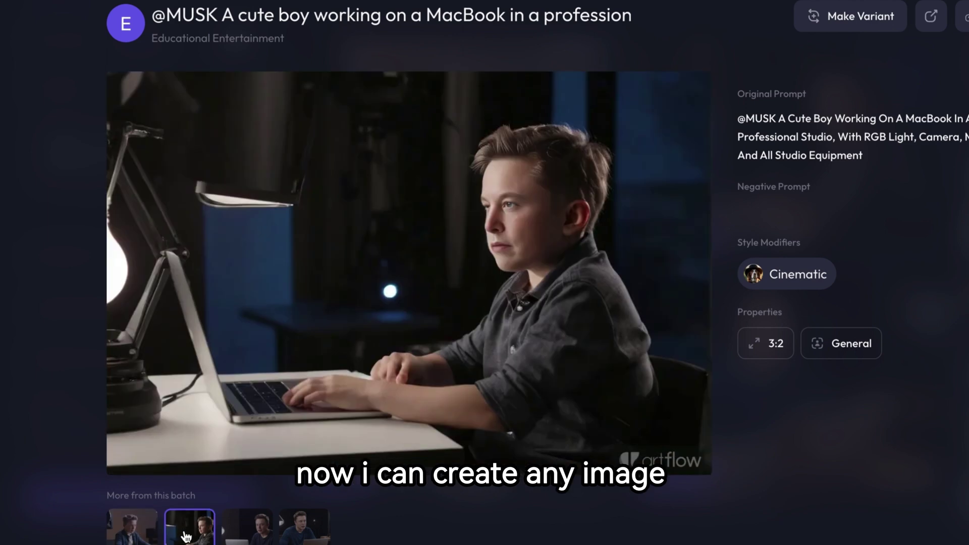
click(253, 533)
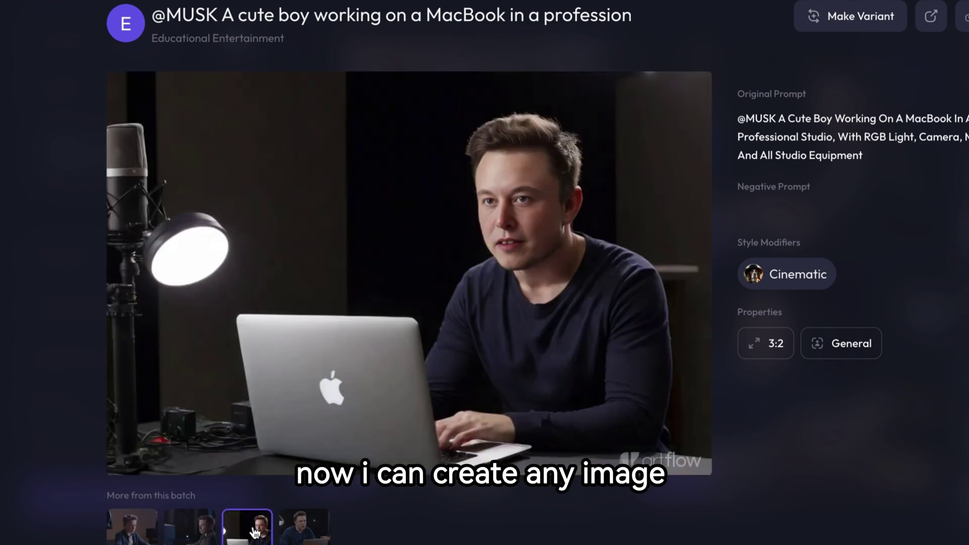
click(293, 530)
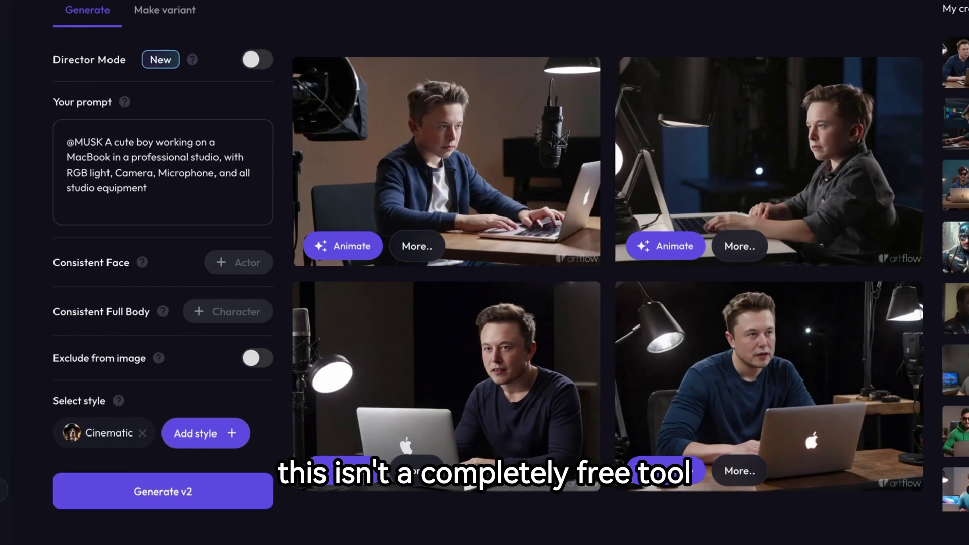
mouse_move(68, 476)
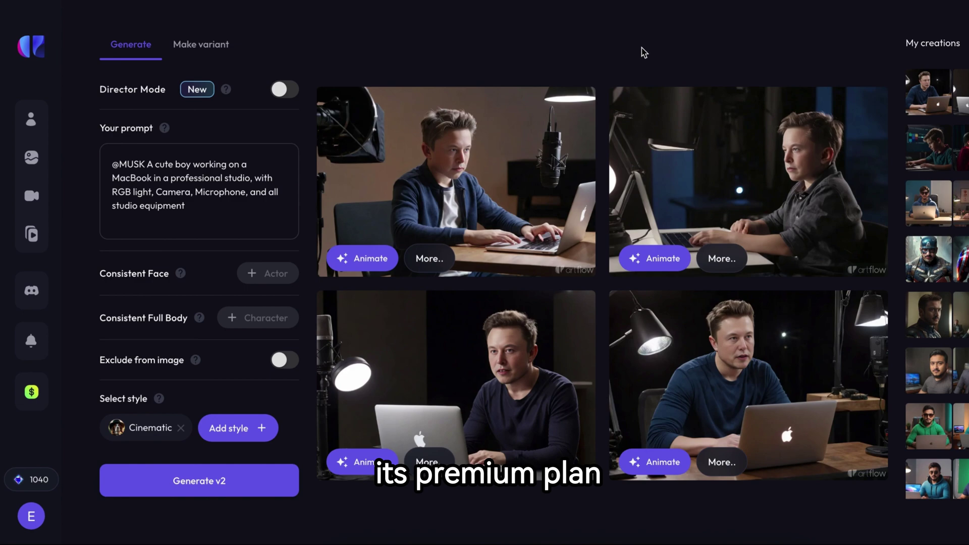
mouse_move(49, 202)
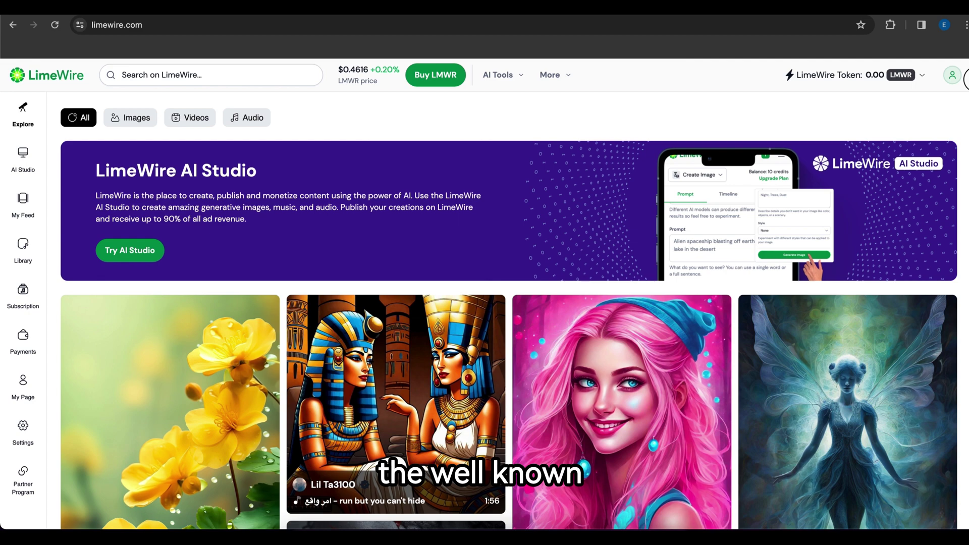
Scroll down LimeWire's Explore feed of community creations, from flowers to cats and pizza.
scroll(484, 313, down, 4)
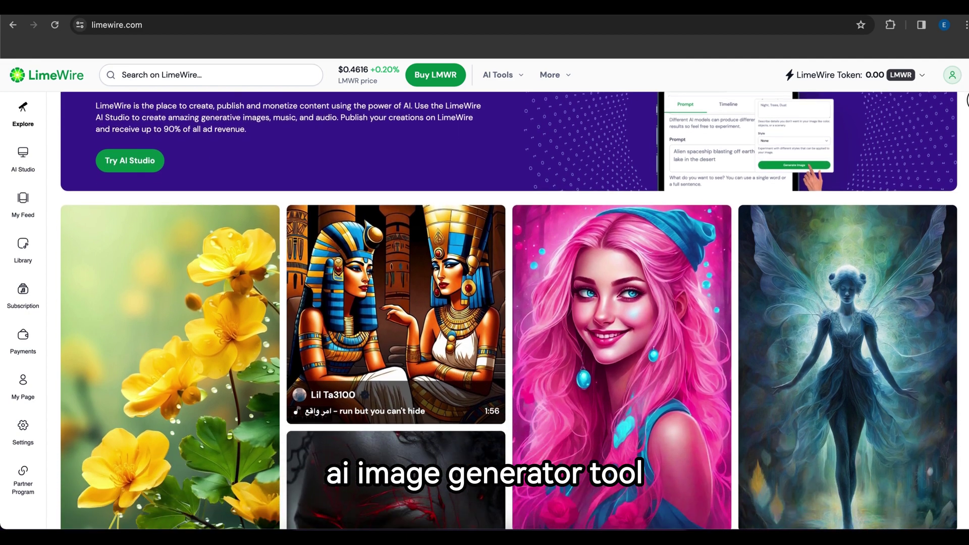
scroll(484, 310, down, 6)
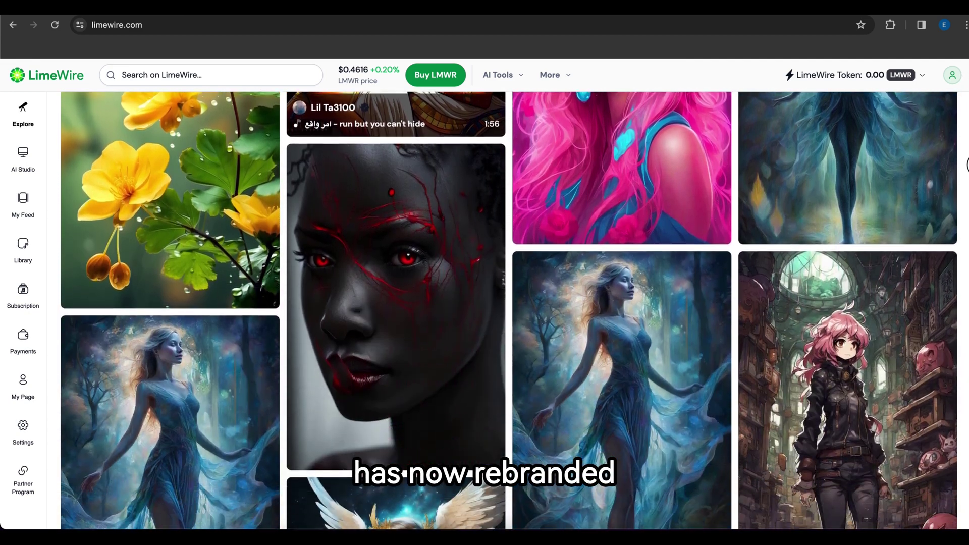
scroll(484, 310, down, 5)
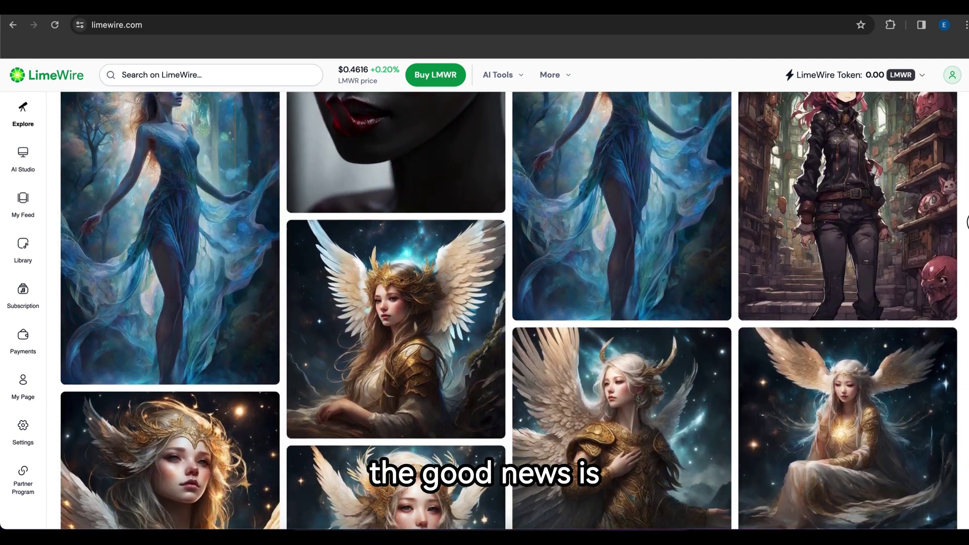
scroll(485, 310, down, 4)
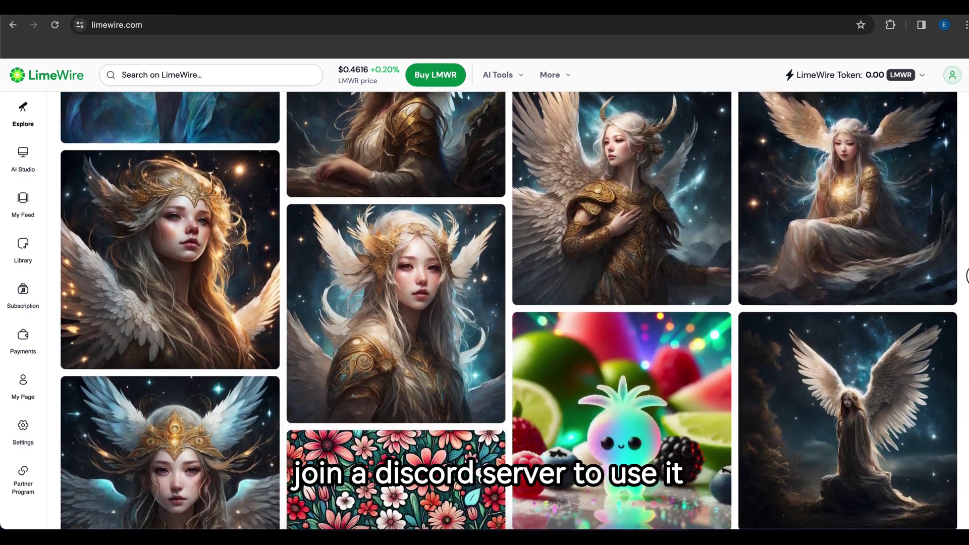
scroll(484, 310, down, 4)
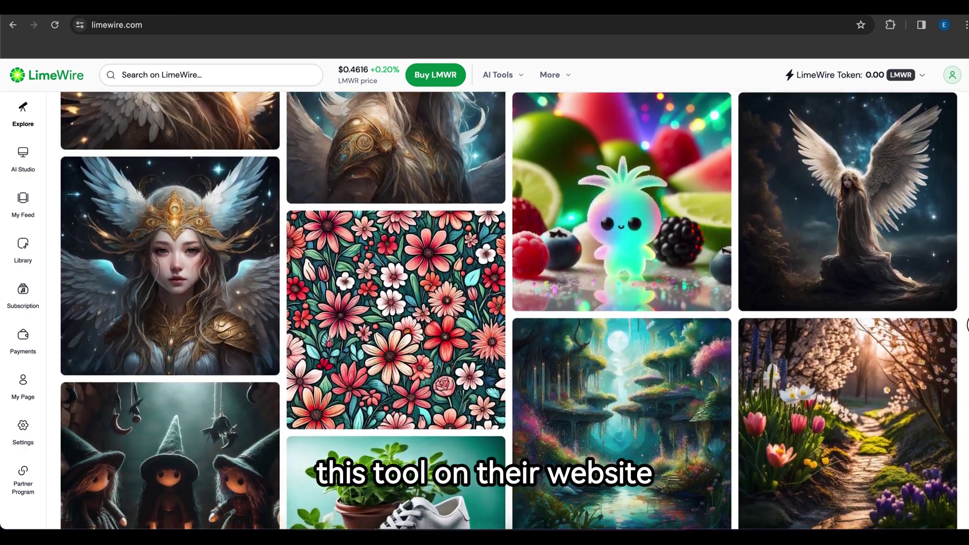
scroll(484, 311, down, 4)
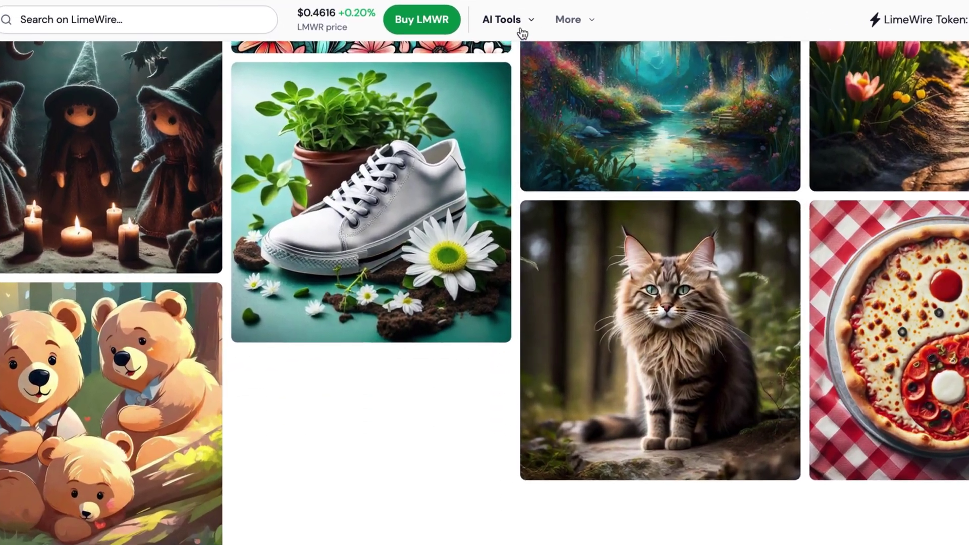
In LimeWire's free AI Image Generator, generate images from the cute-boy-with-MacBook studio prompt.
click(510, 80)
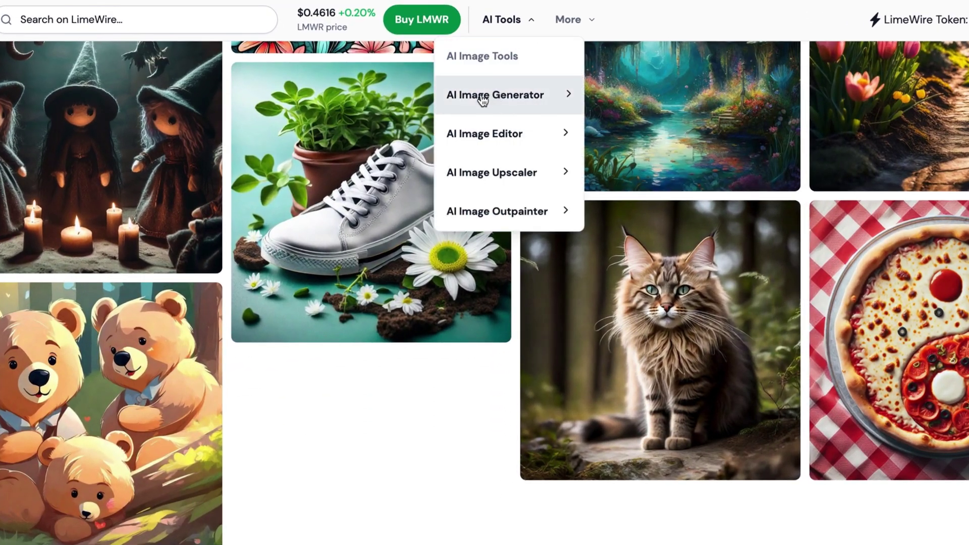
click(511, 95)
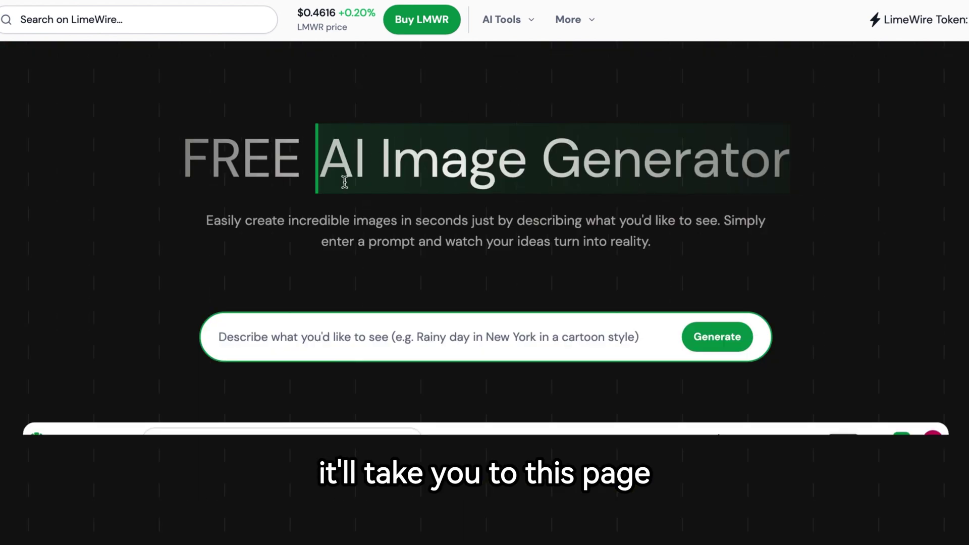
click(244, 338)
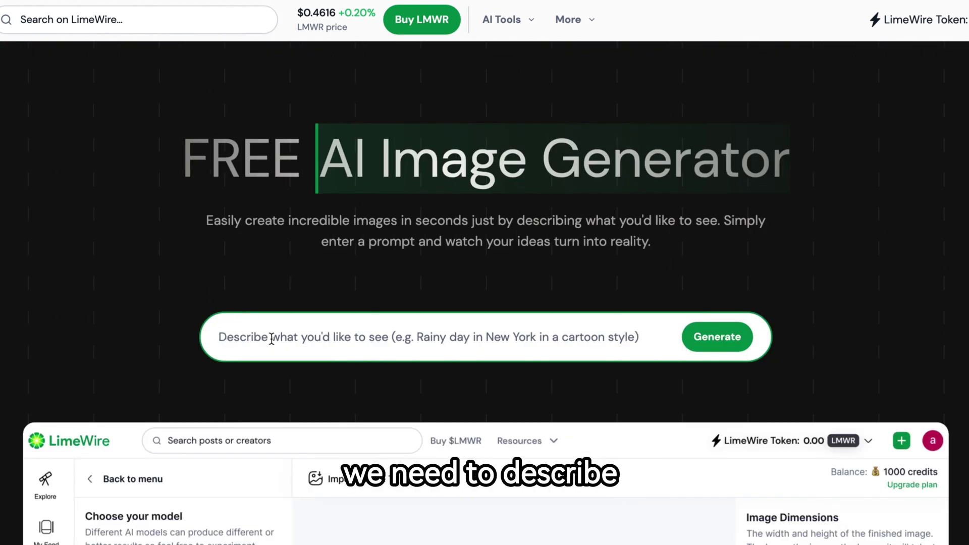
drag(342, 338, 216, 335)
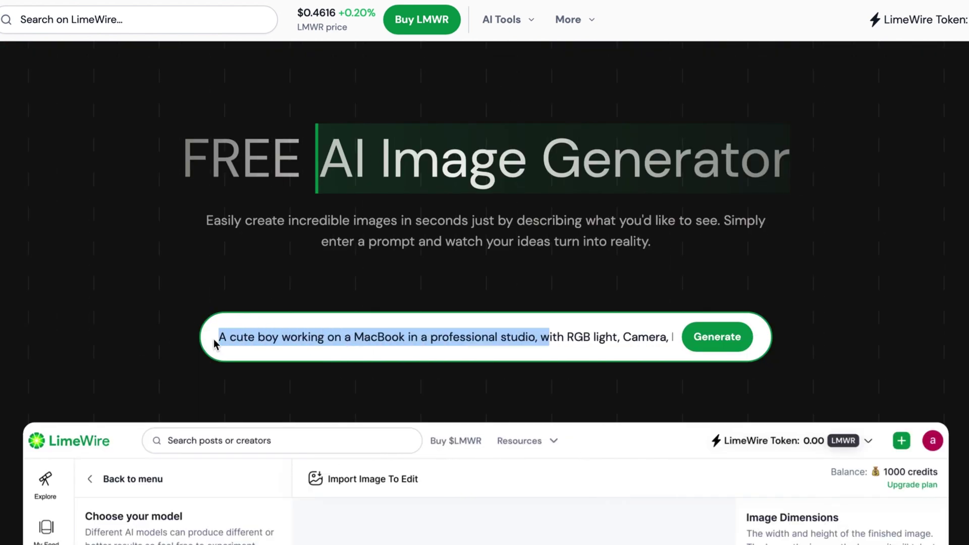
click(291, 339)
scroll(478, 345, down, 1)
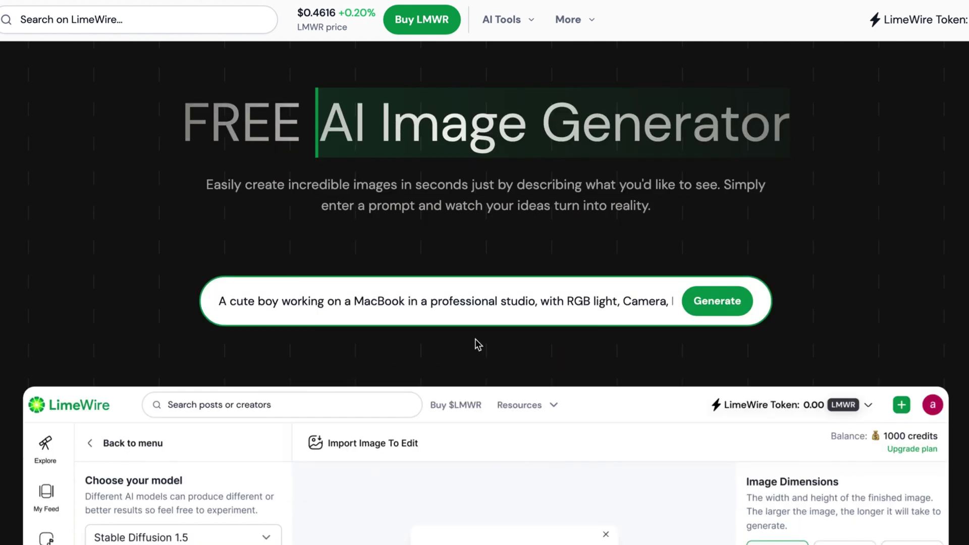
click(702, 303)
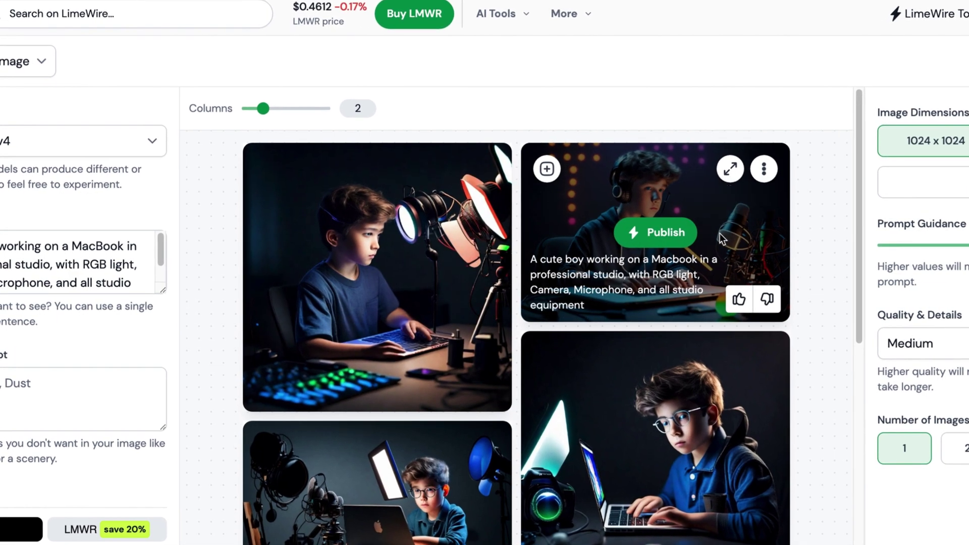
click(732, 179)
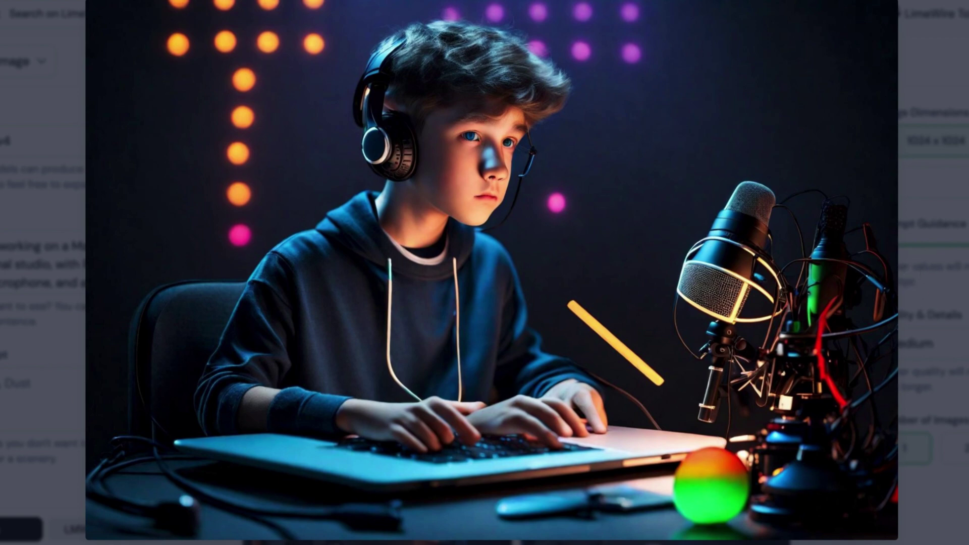
key(Escape)
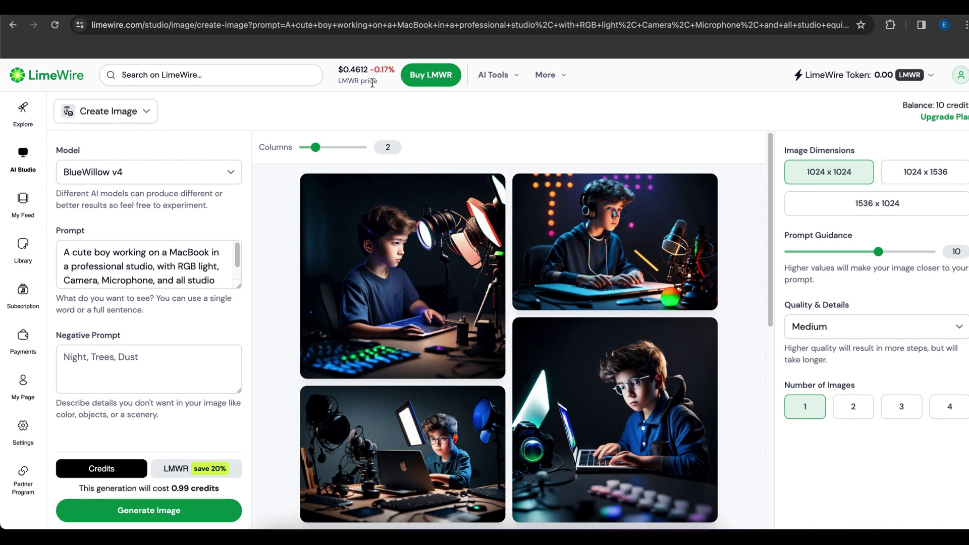
click(960, 78)
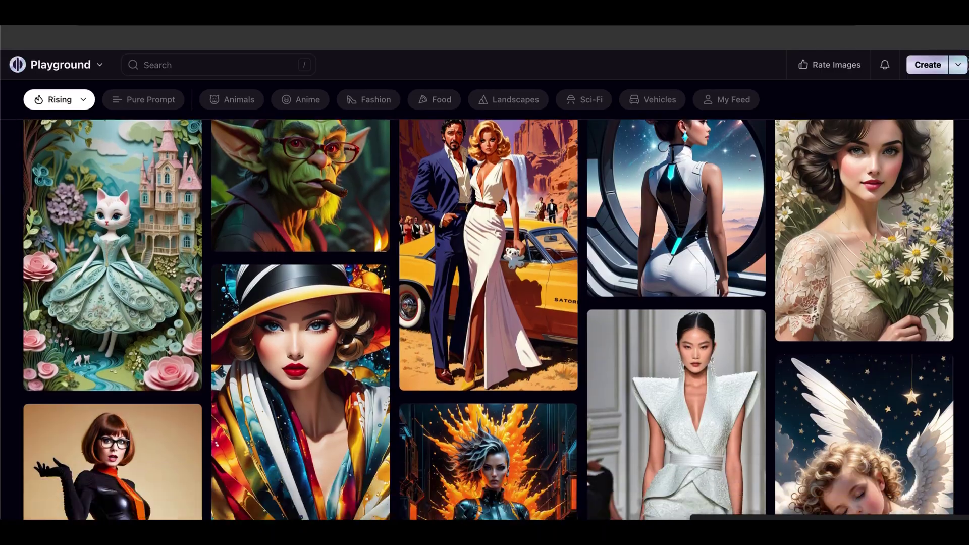
Scroll through Playground to the 'Create like a Pro' pricing plans for the Free, Pro and Turbo tiers.
scroll(580, 313, down, 5)
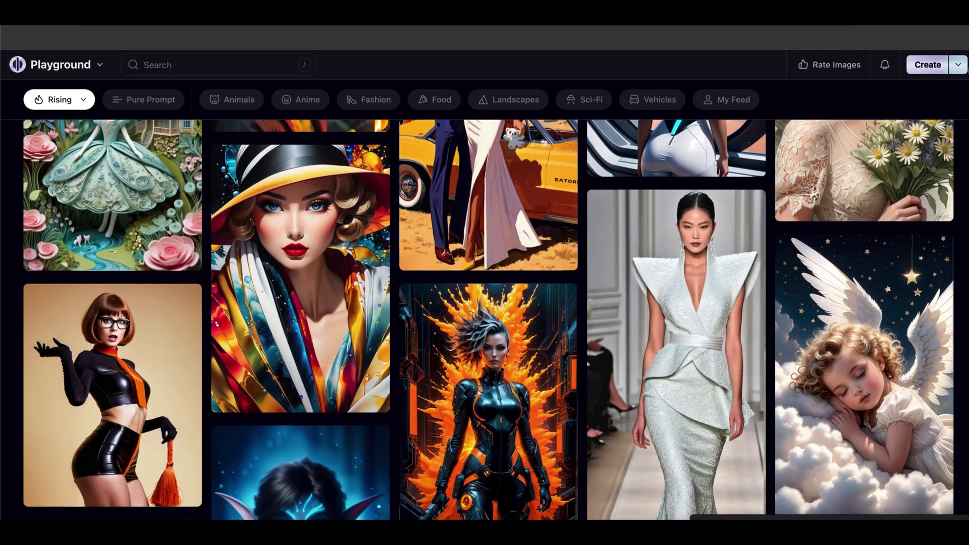
scroll(488, 320, down, 10)
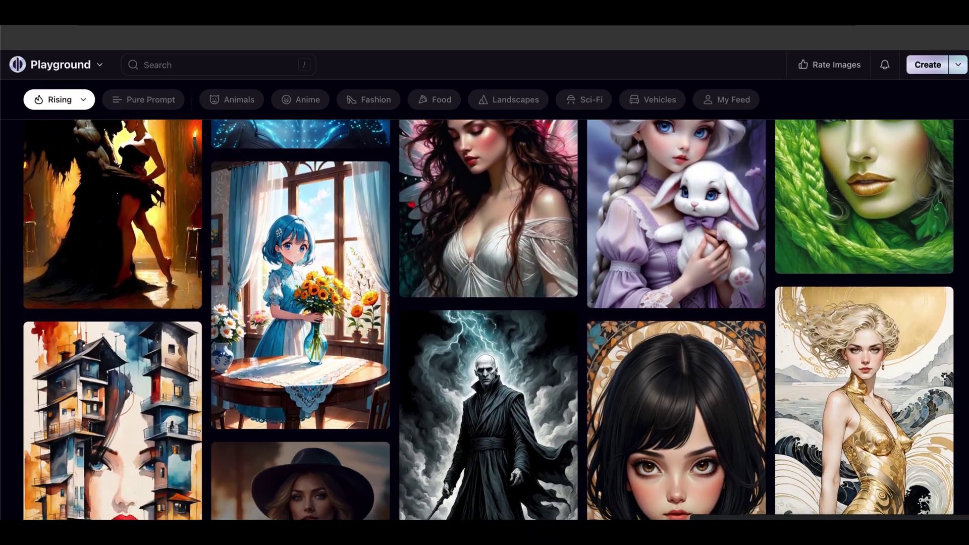
scroll(488, 320, down, 9)
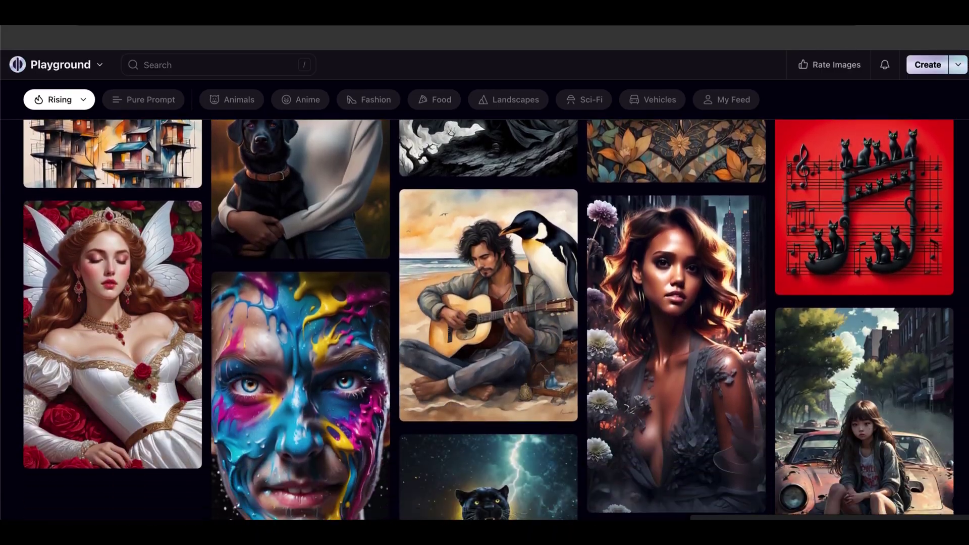
scroll(488, 320, down, 9)
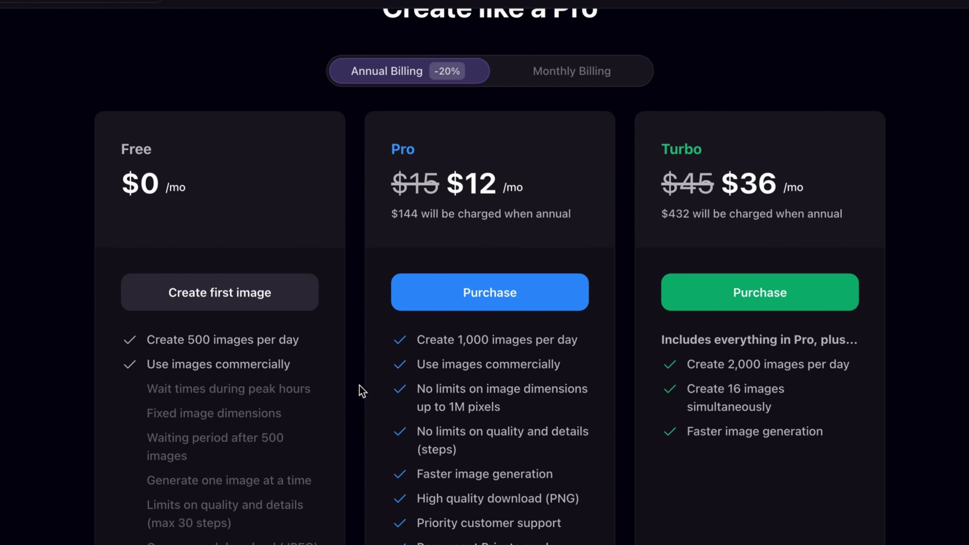
scroll(359, 388, down, 1)
scroll(361, 385, up, 2)
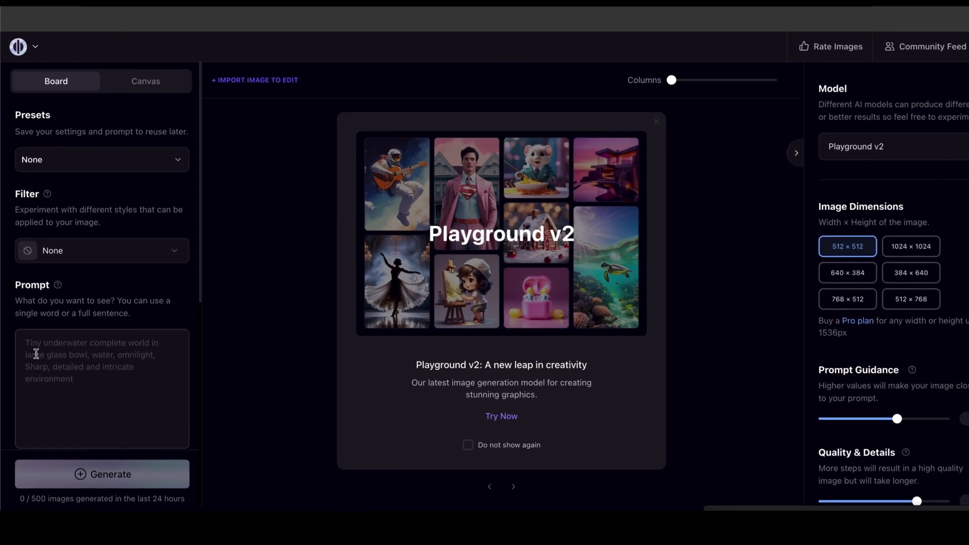
Paste the boy-with-MacBook studio prompt into Playground's Prompt box.
right_click(47, 347)
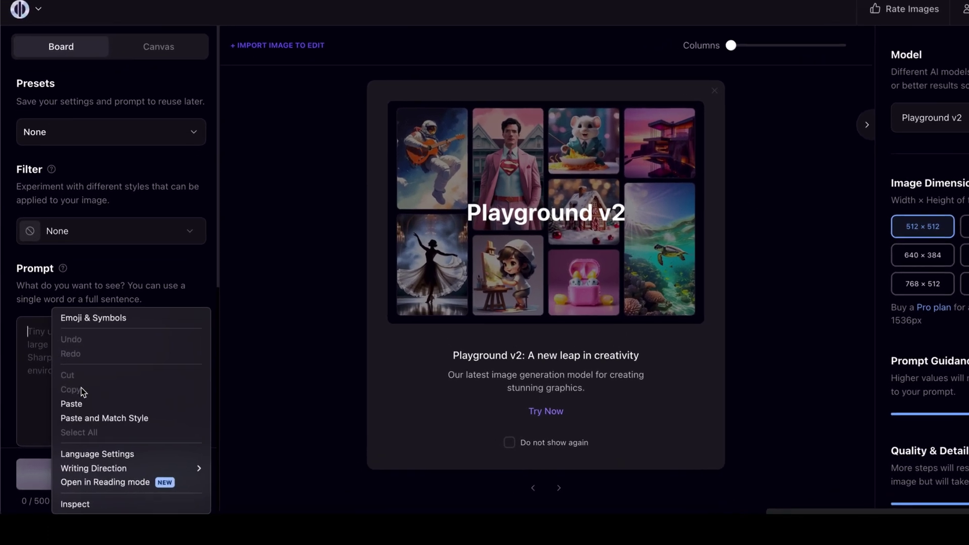
click(66, 404)
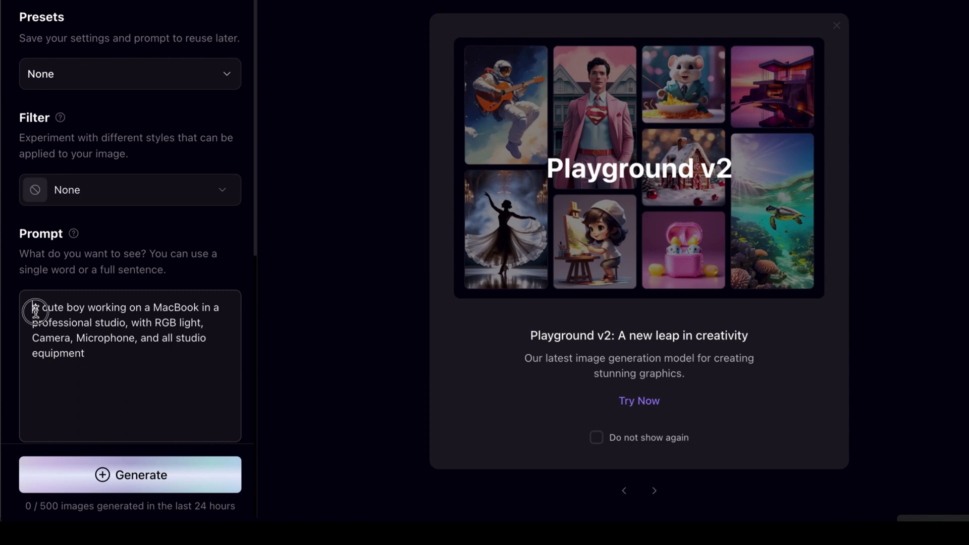
drag(36, 311, 114, 379)
key(ctrl+c)
click(151, 240)
Apply the Cinematic style filter and generate the image.
click(162, 204)
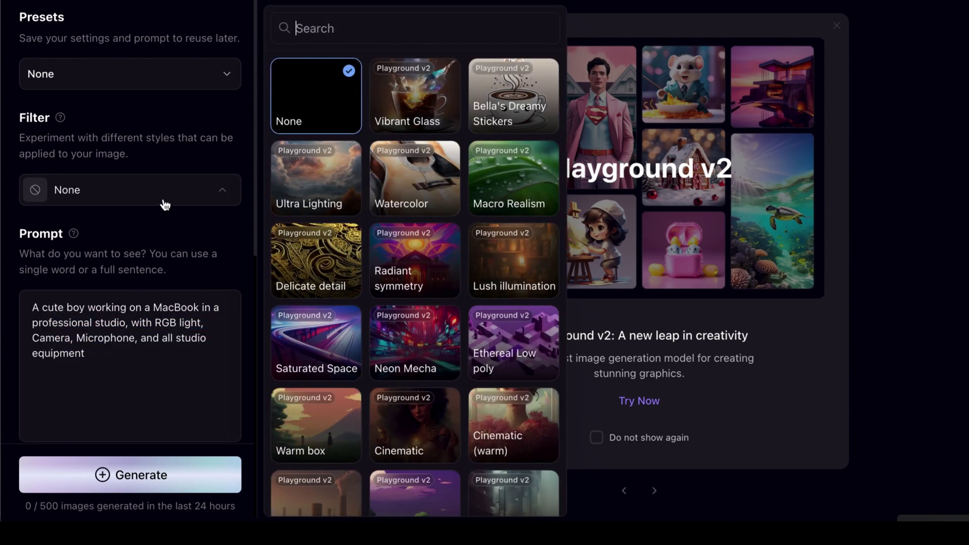
scroll(400, 305, down, 3)
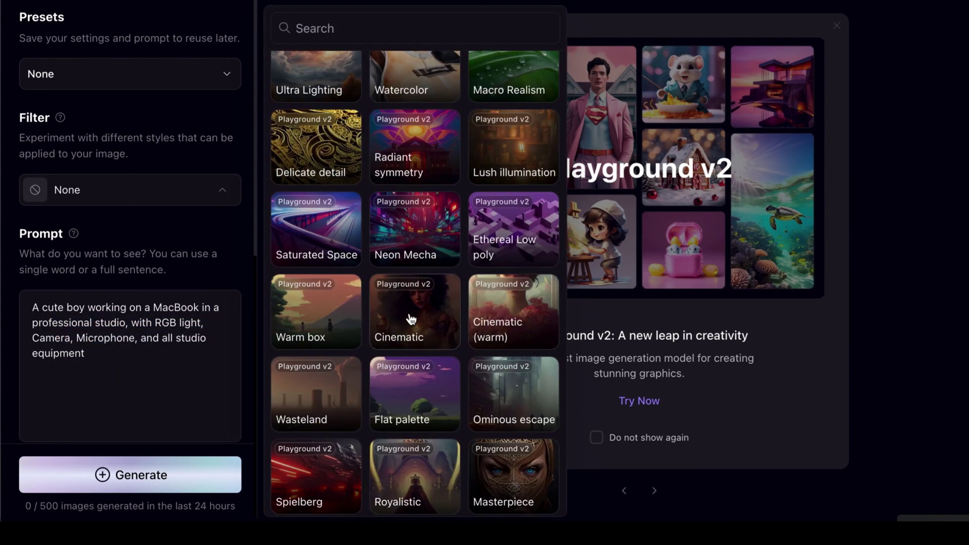
click(411, 319)
scroll(156, 392, down, 3)
click(139, 475)
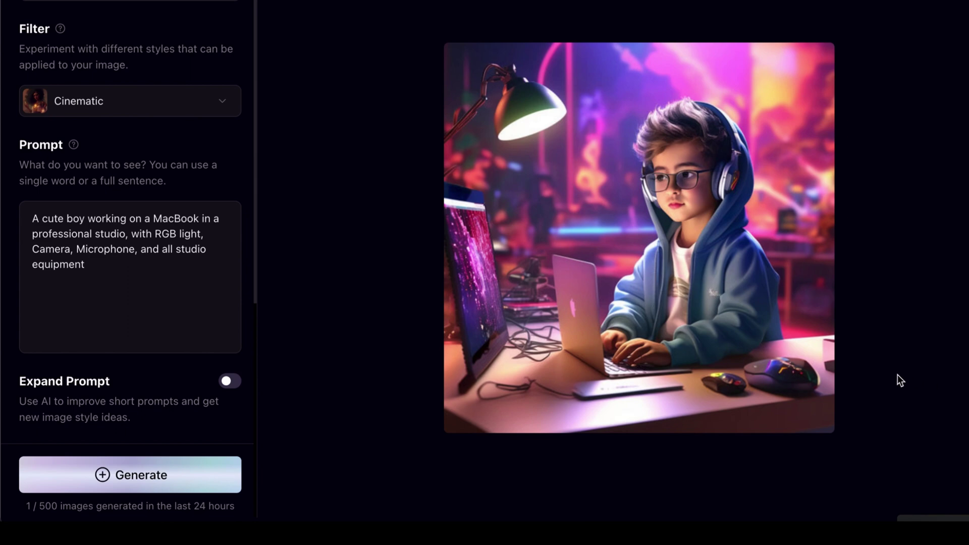
View Canva's Magic Media page presenting its Text to Video and Text to Image features.
mouse_move(575, 267)
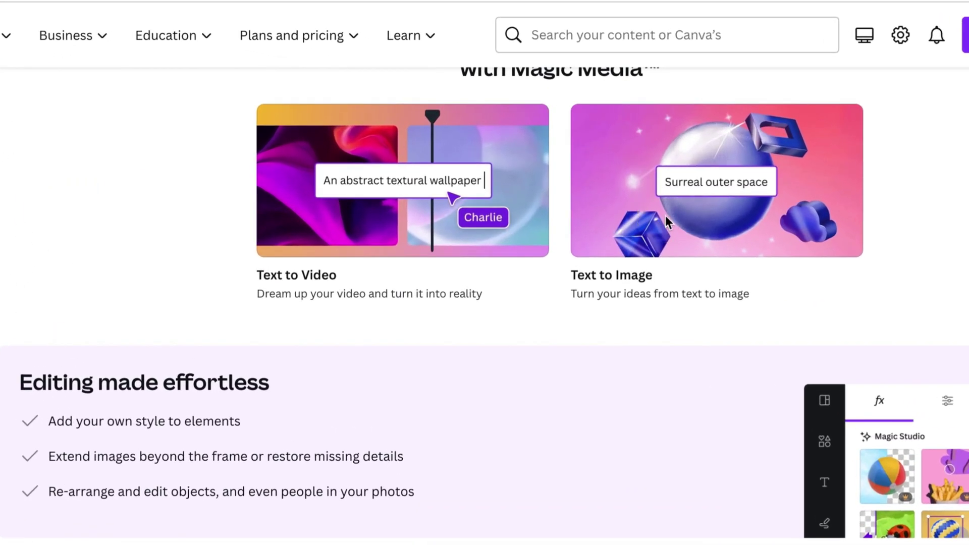
Generate Dreamy-style Landscape images in Canva's Text to Image from the pasted boy-with-MacBook prompt.
click(665, 216)
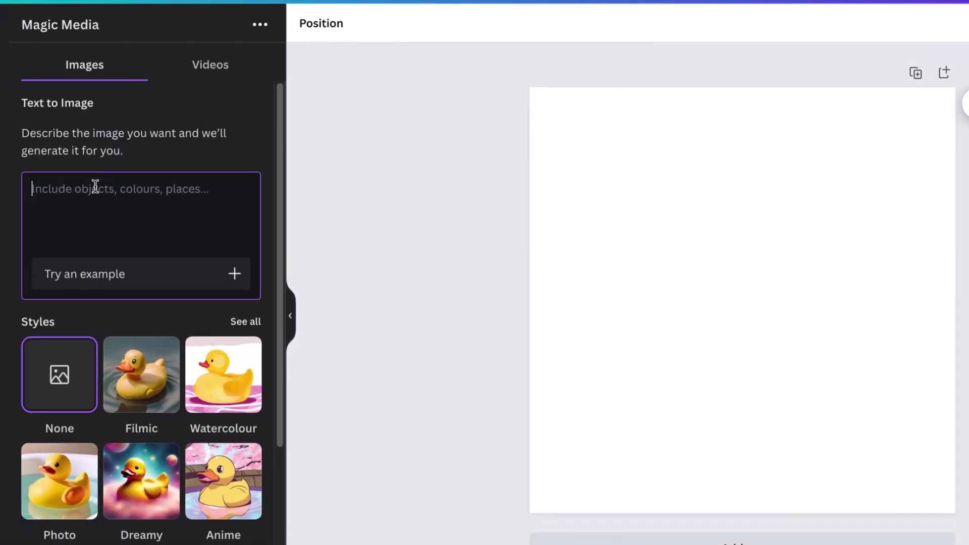
right_click(77, 188)
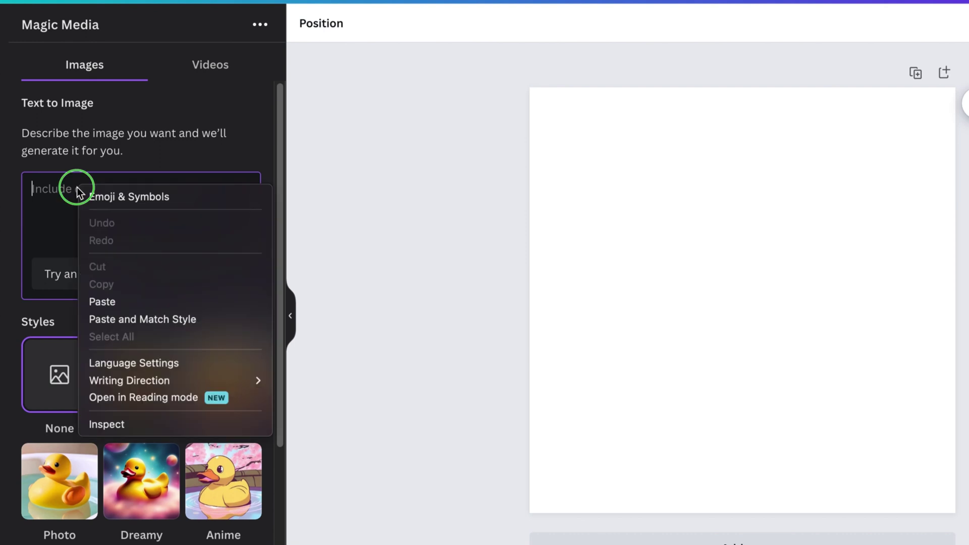
click(119, 303)
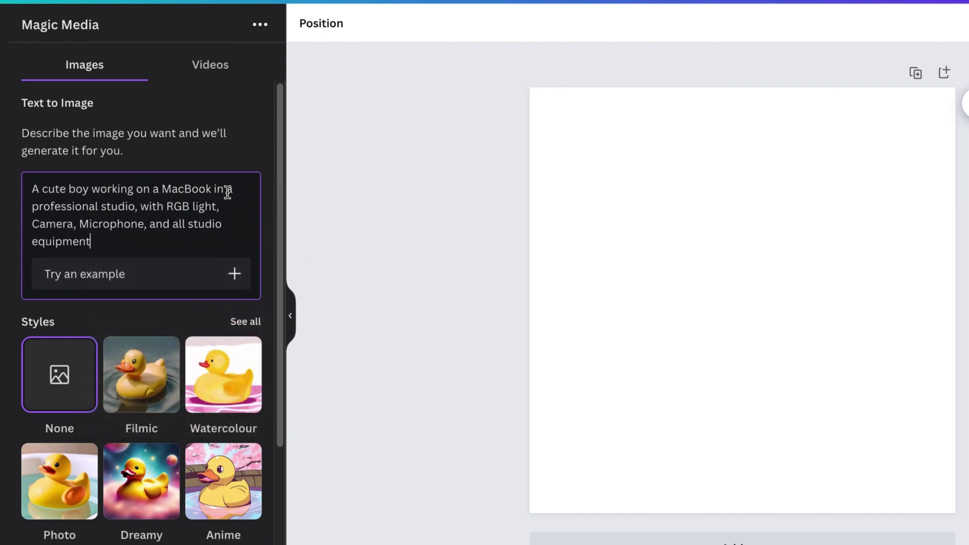
scroll(229, 268, down, 3)
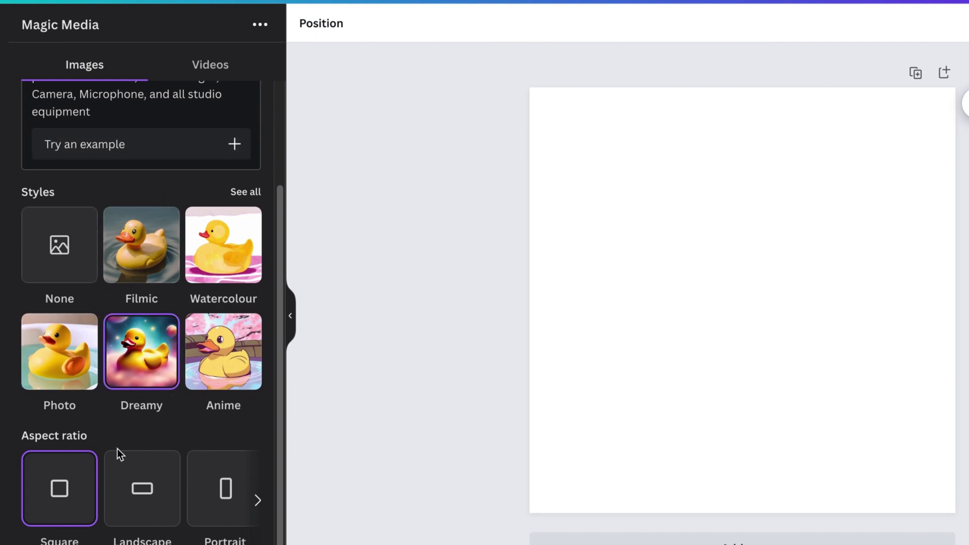
click(142, 487)
click(147, 516)
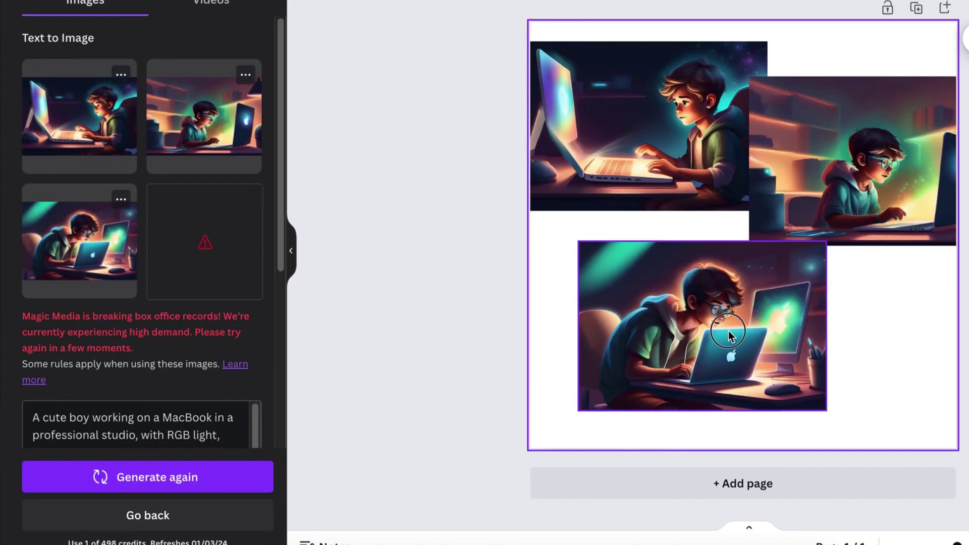
Select each of the three generated boy-at-MacBook images on the Canva page to inspect them.
click(728, 331)
click(630, 128)
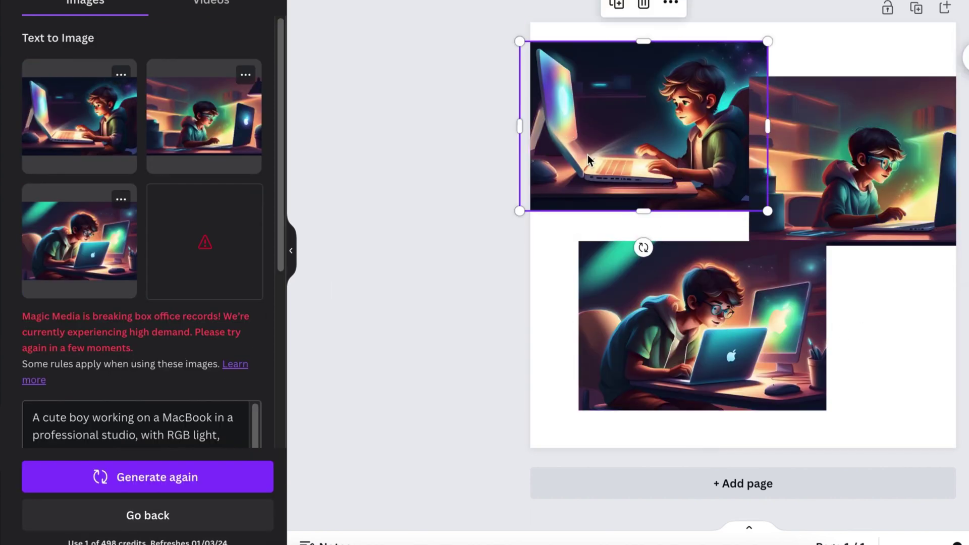
click(869, 198)
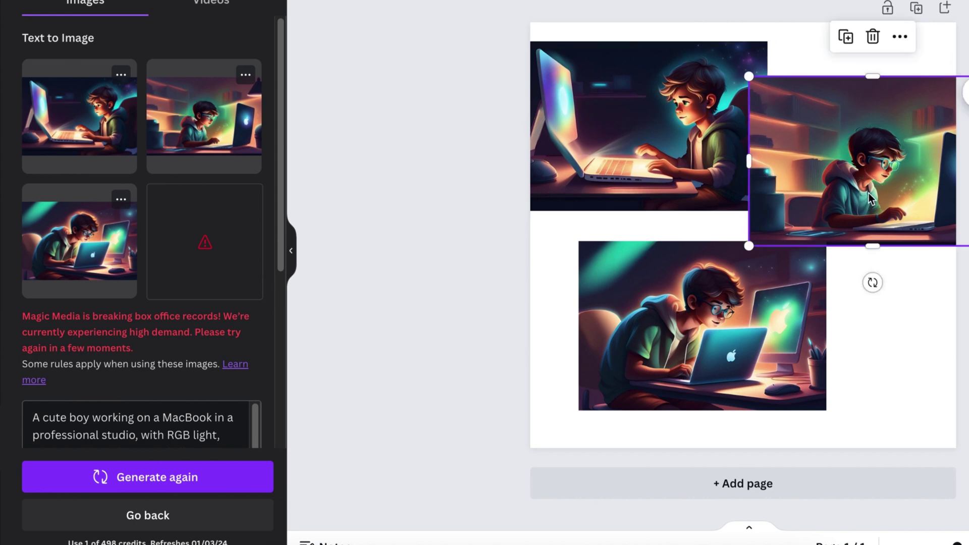
click(604, 140)
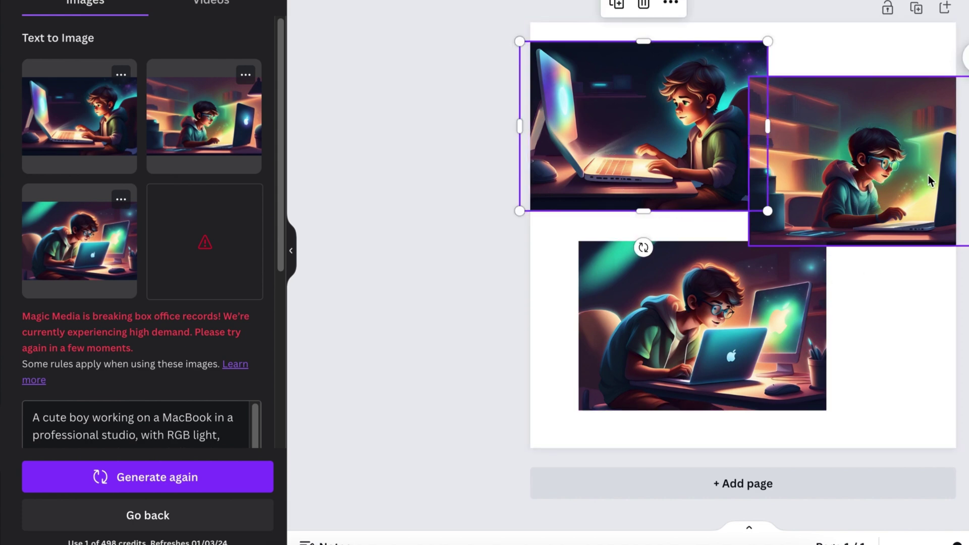